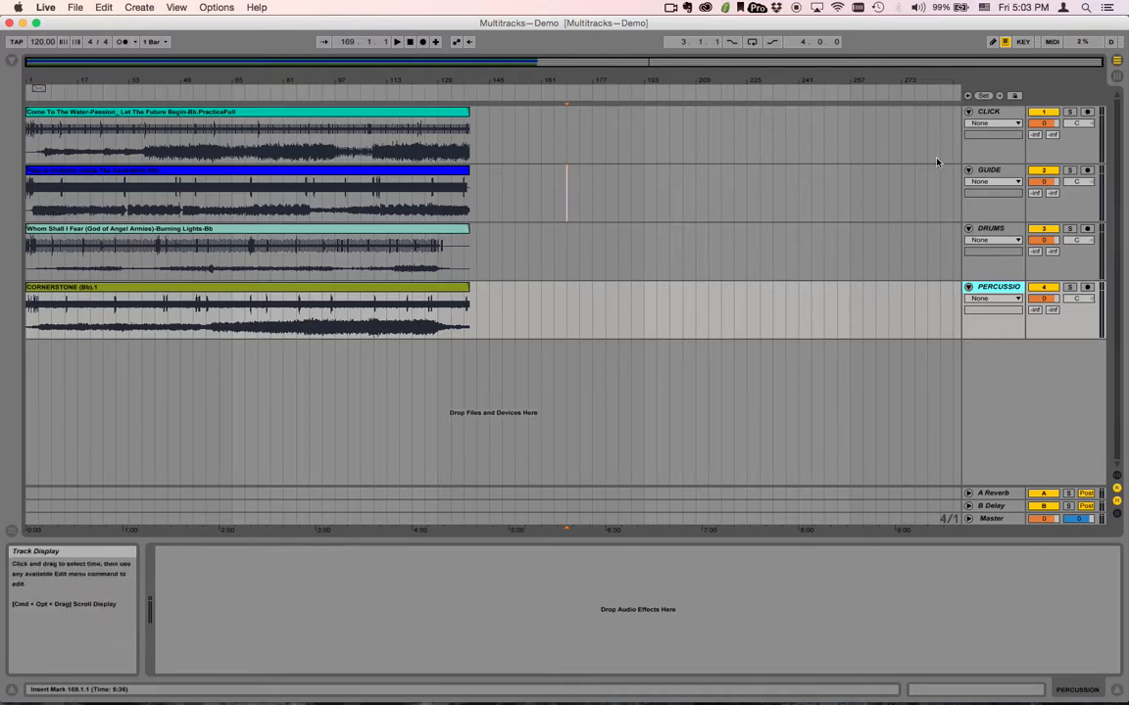
{"action": "left_click", "coordinate": [989, 113]}
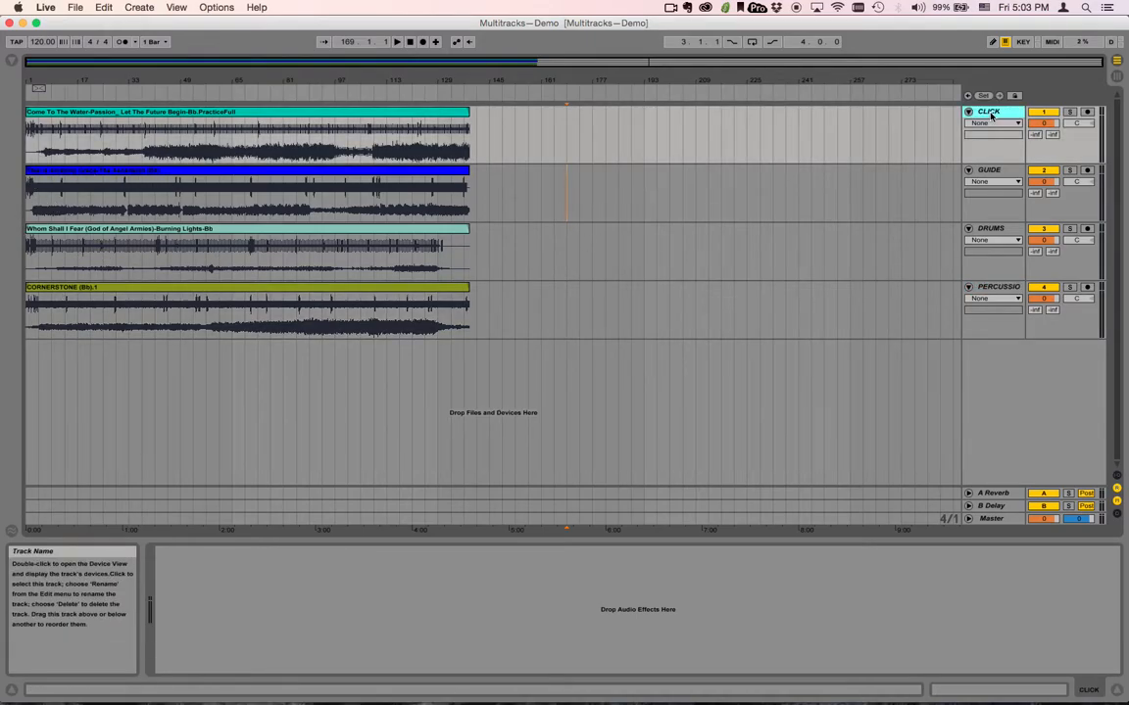
{"action": "left_click", "coordinate": [990, 172]}
{"action": "left_click", "coordinate": [987, 228]}
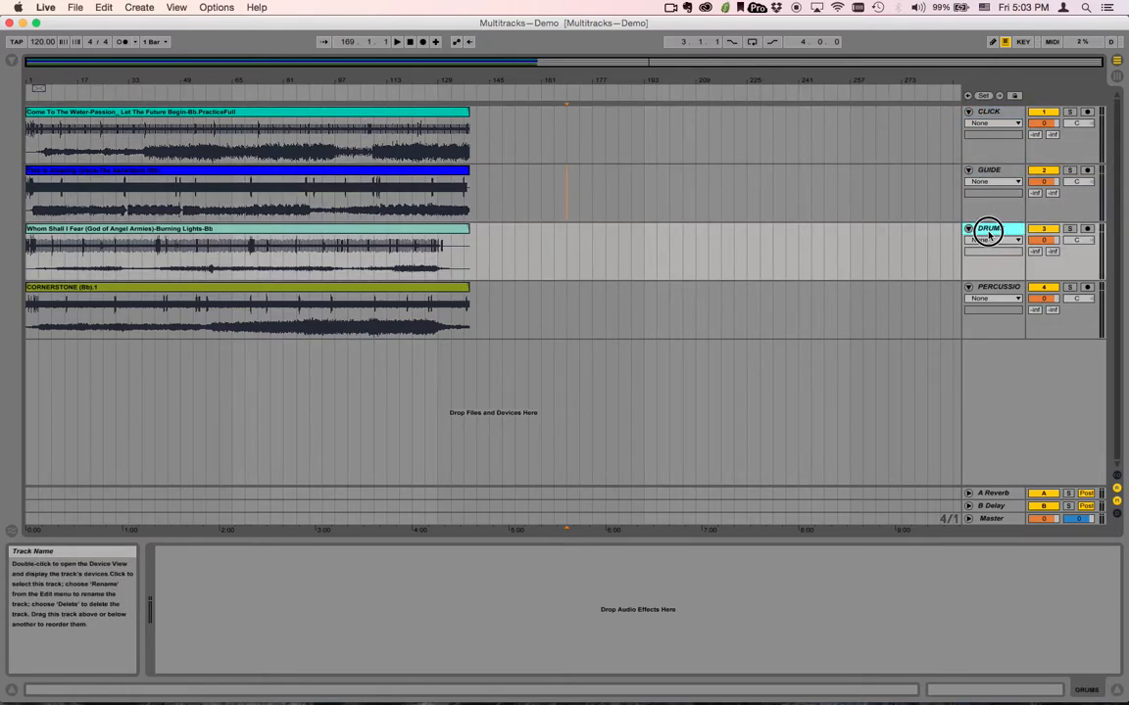
{"action": "left_click", "coordinate": [989, 287]}
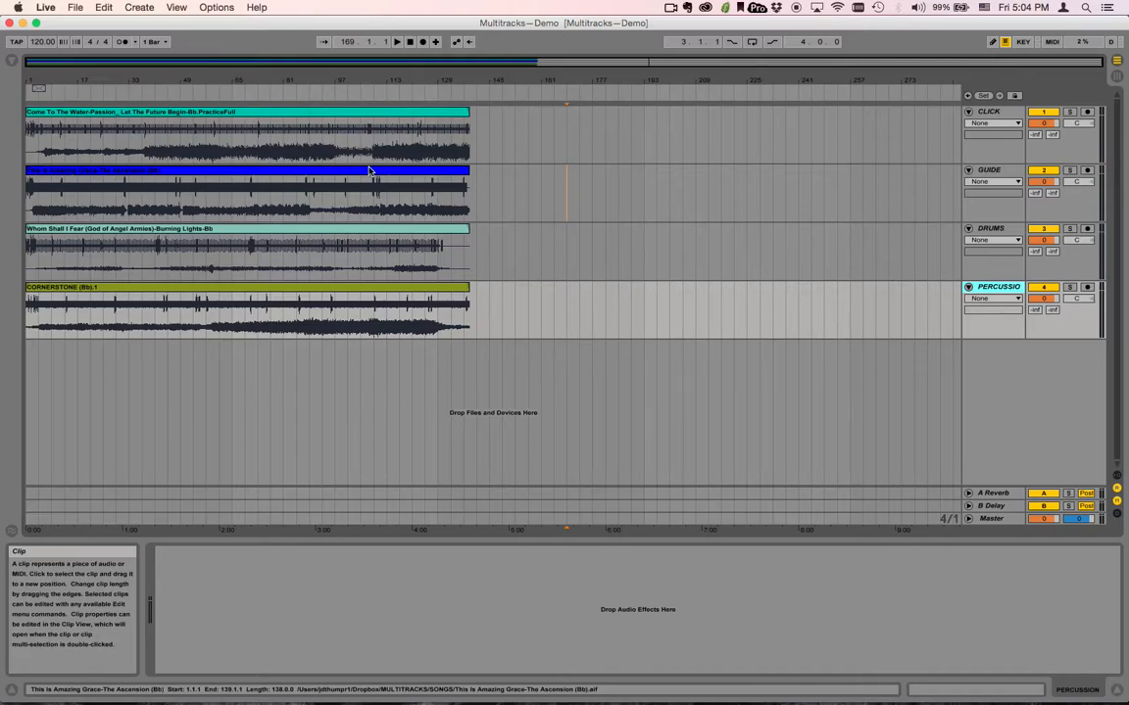
{"action": "left_click", "coordinate": [992, 173]}
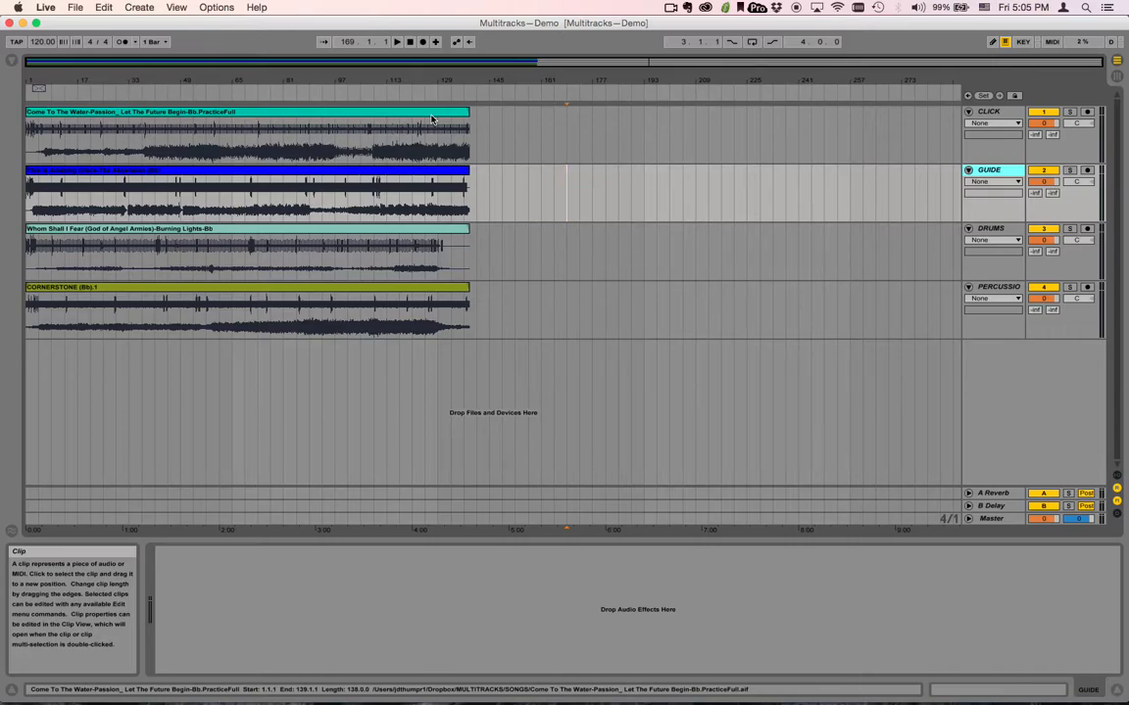
{"action": "left_click", "coordinate": [12, 61]}
{"action": "left_click", "coordinate": [12, 61]}
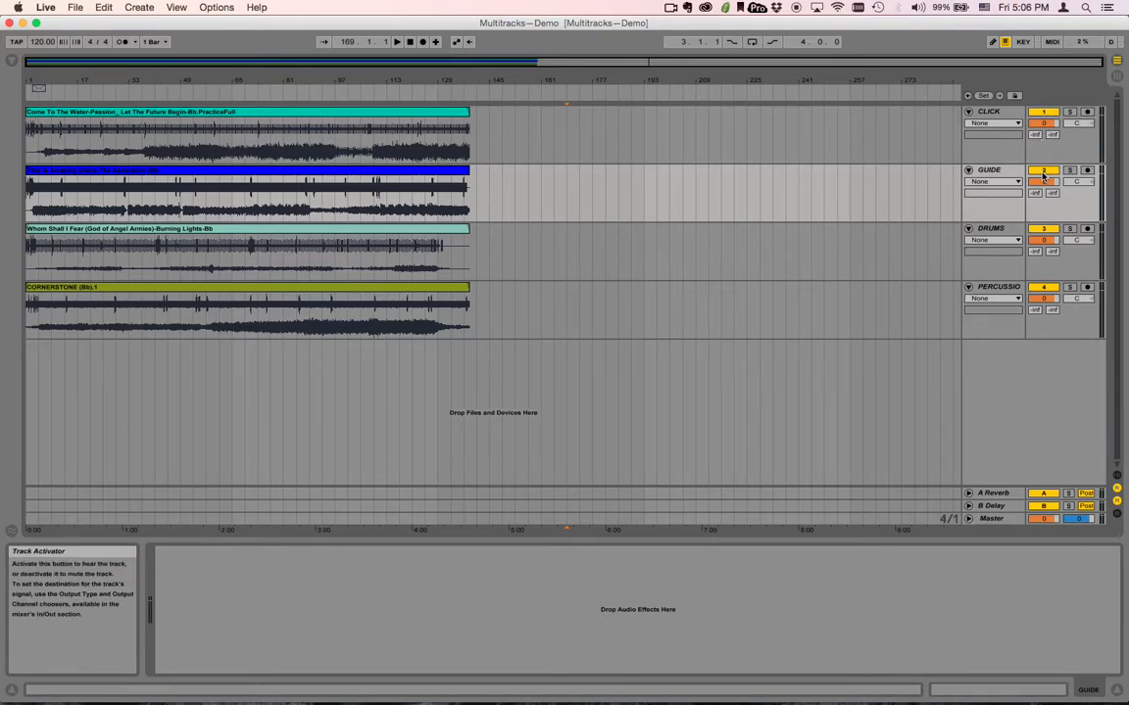
Step: Deactivate the DRUMS and PERCUSSION tracks
{"action": "left_click", "coordinate": [1046, 230]}
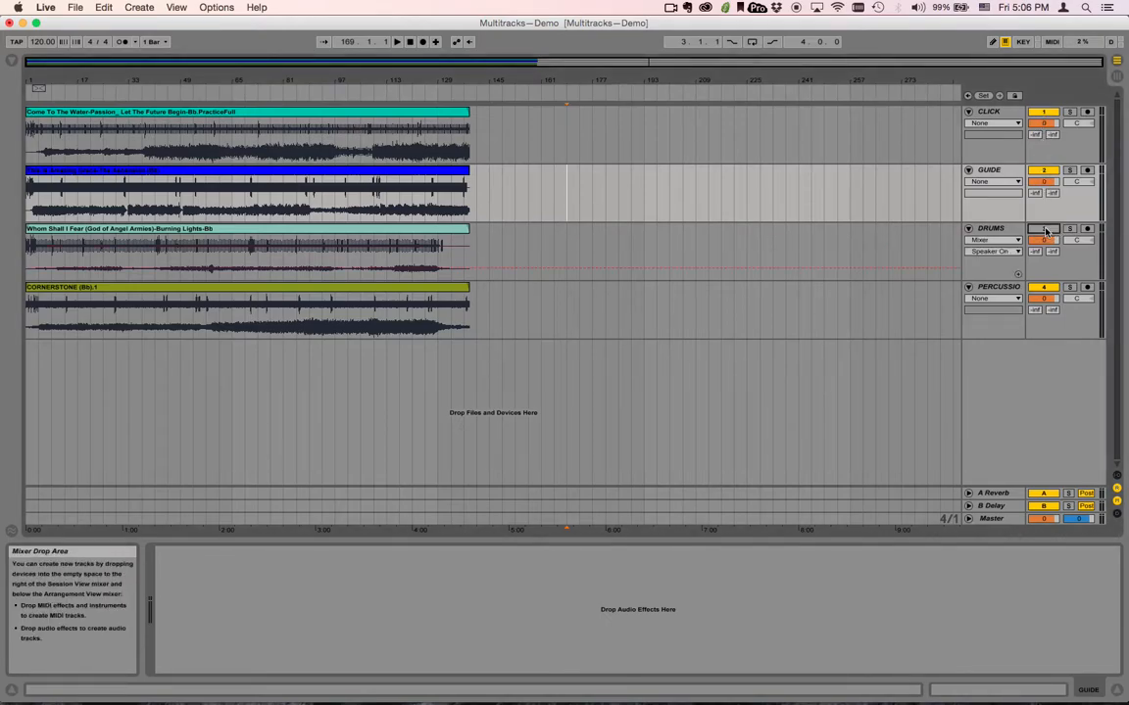
{"action": "left_click", "coordinate": [1046, 289]}
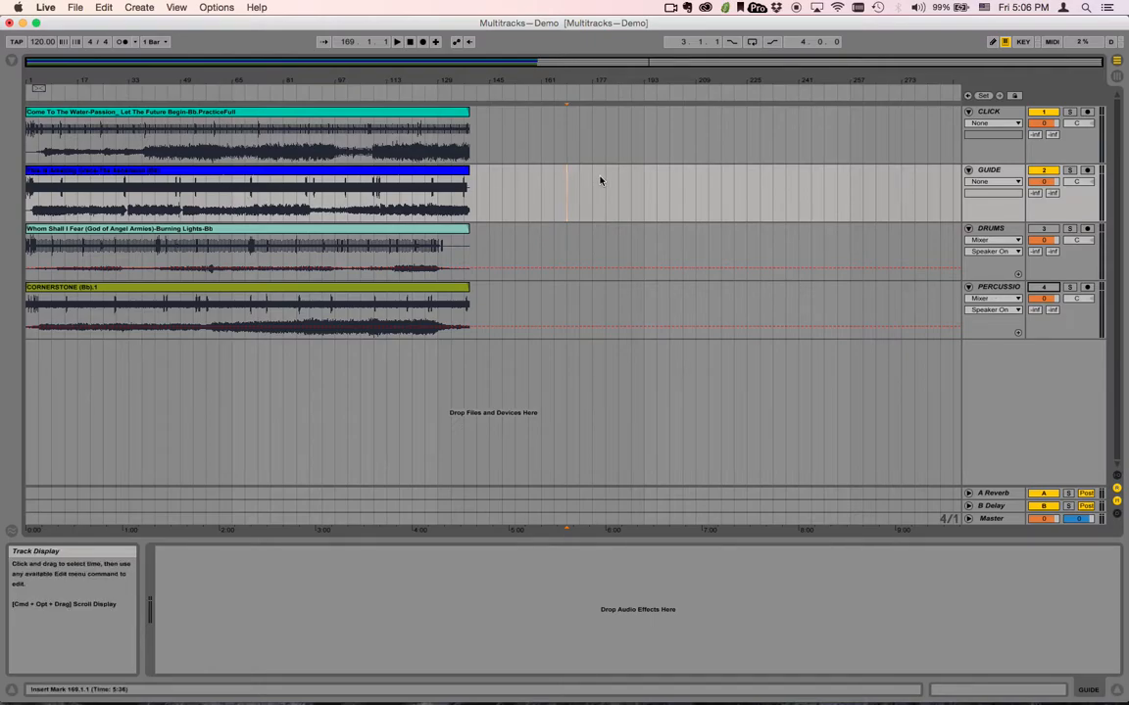
Step: Group the DRUMS and PERCUSSION tracks in Session View and pan the group fully right to 50R
{"action": "key", "text": "Tab"}
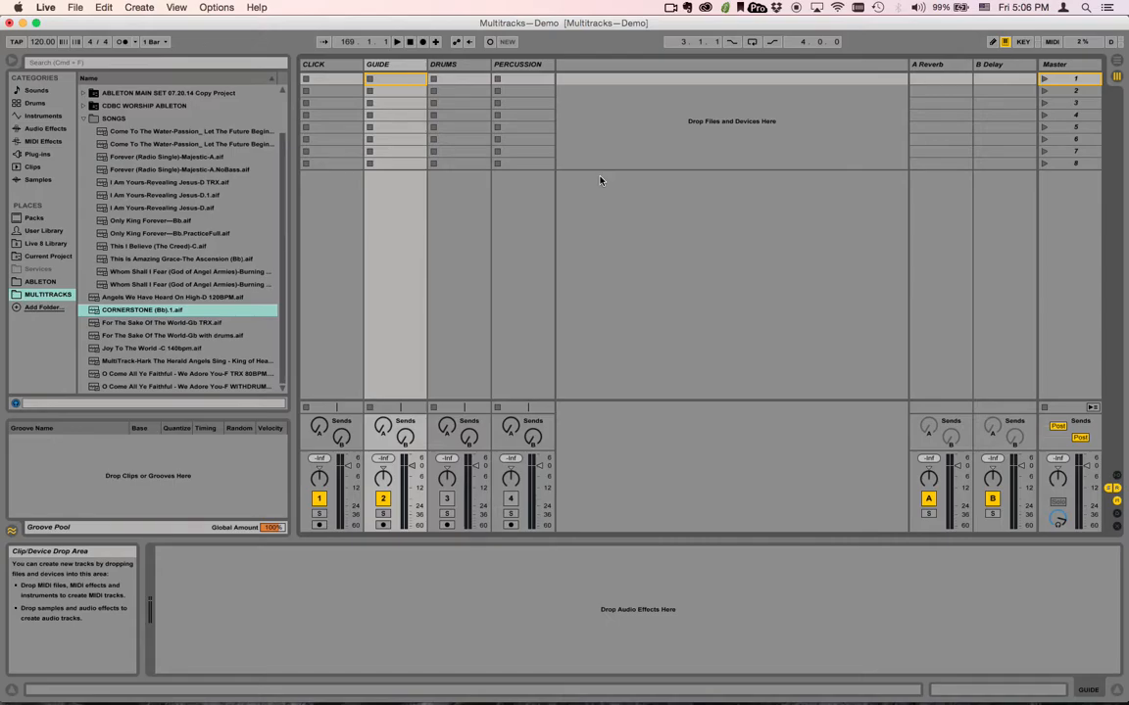
{"action": "left_click", "coordinate": [451, 66]}
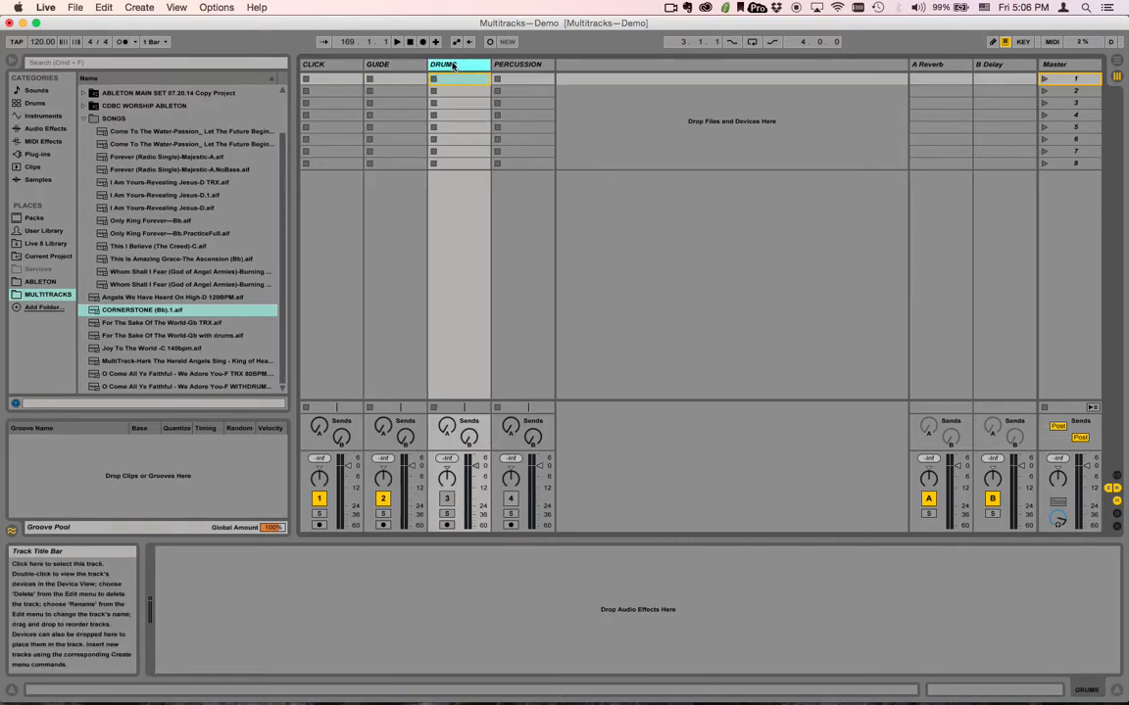
{"action": "left_click", "coordinate": [513, 68], "text": "shift"}
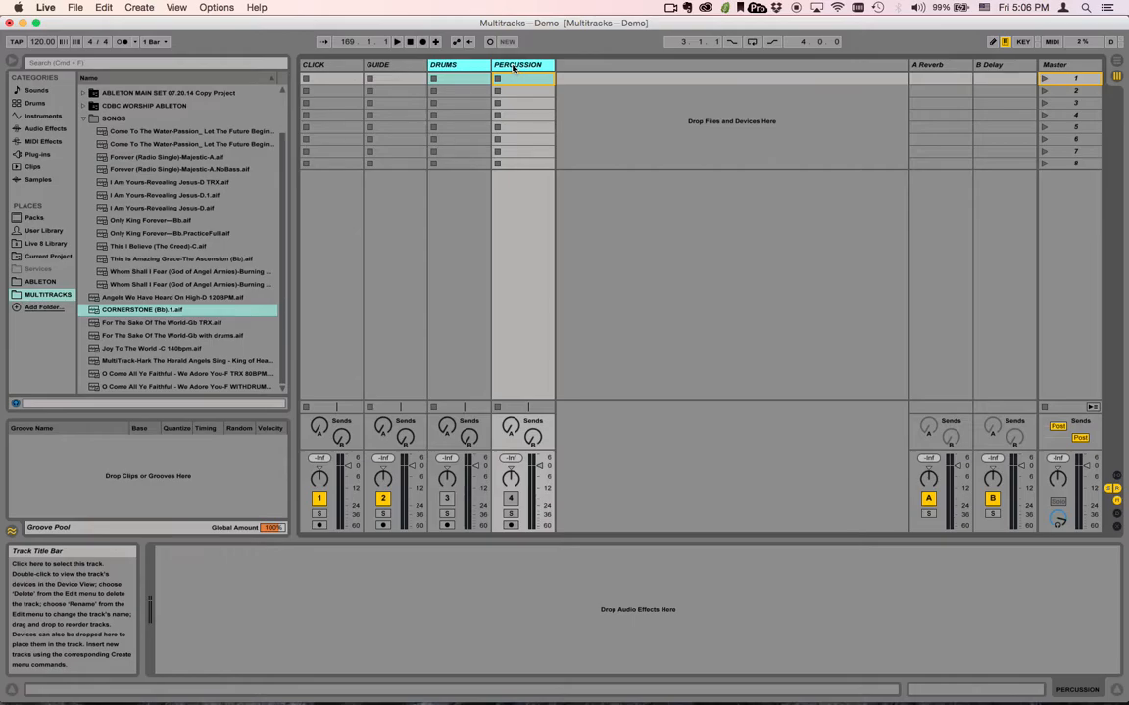
{"action": "key", "text": "super+g"}
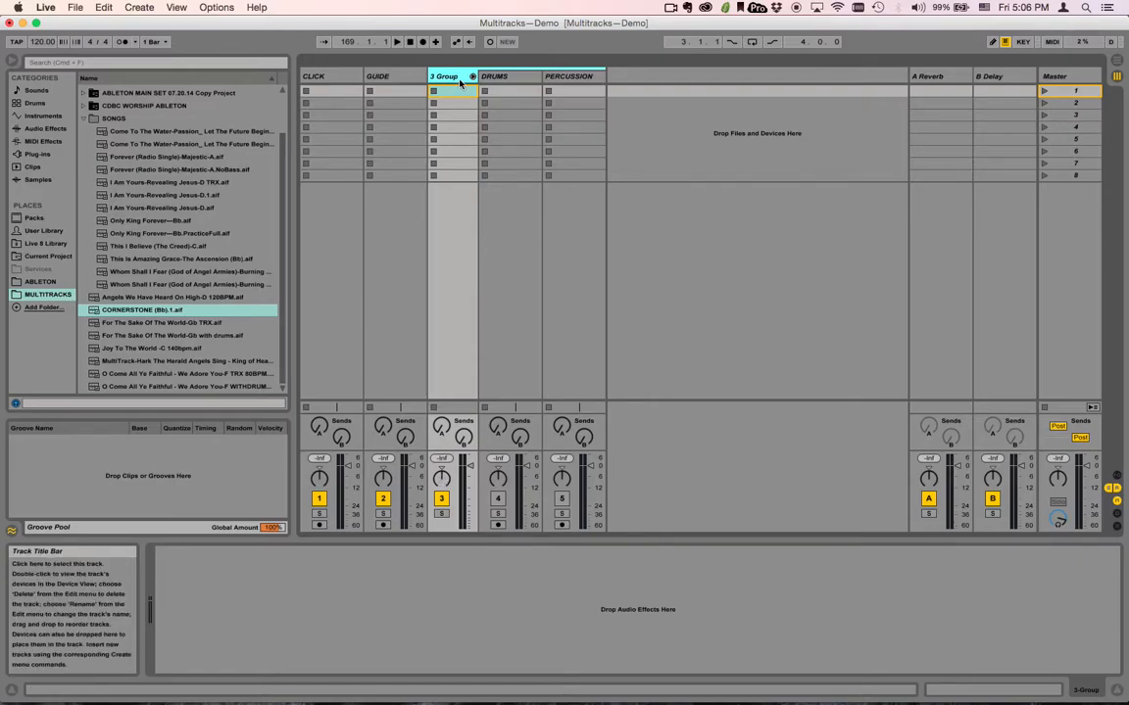
{"action": "left_click_drag", "start_coordinate": [441, 471], "coordinate": [442, 490]}
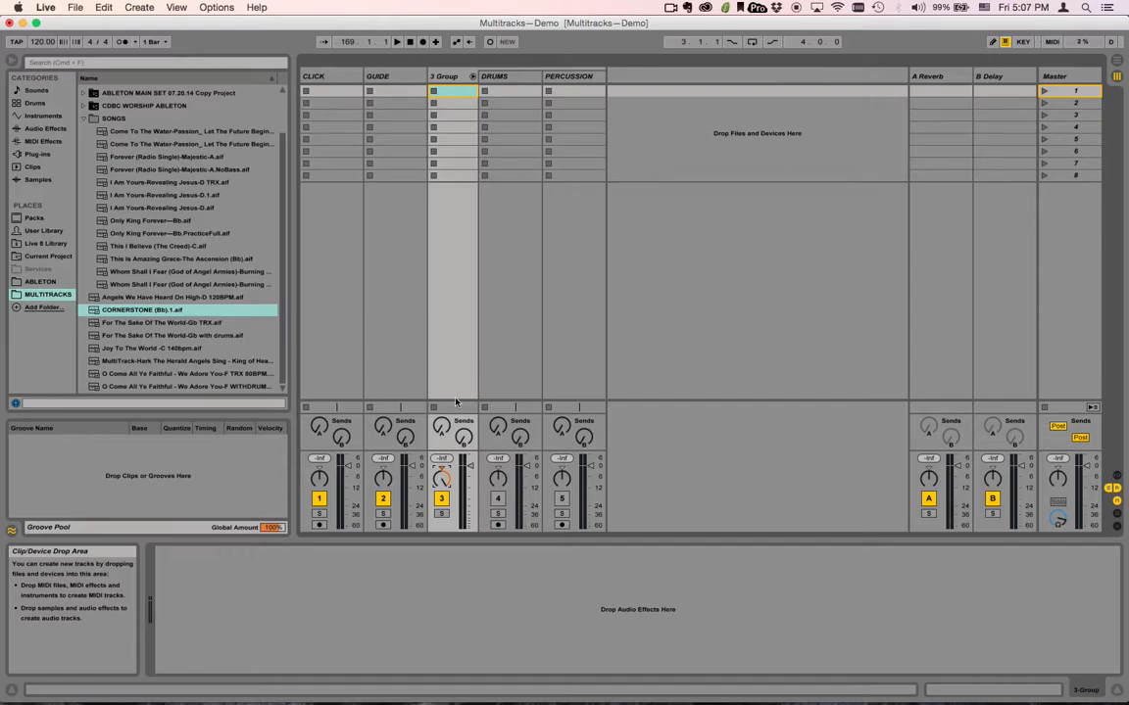
Step: Rename the group containing DRUMS and PERCUSSION as TRX in Arrangement View
{"action": "key", "text": "Tab"}
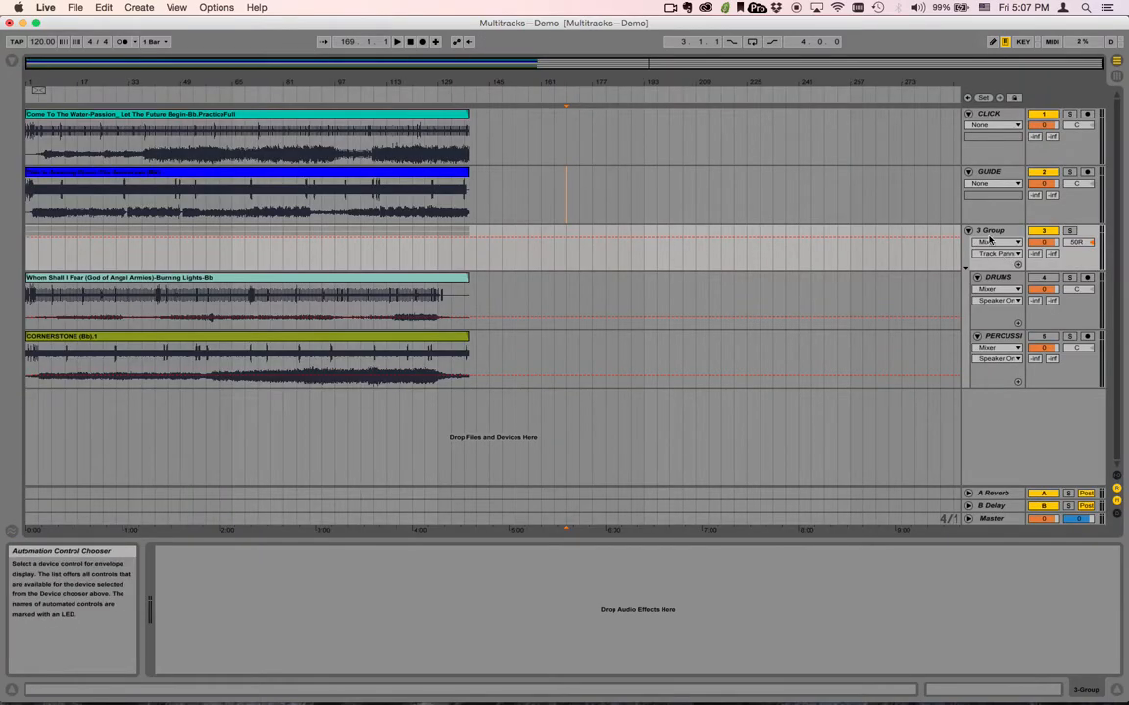
{"action": "left_click", "coordinate": [987, 232]}
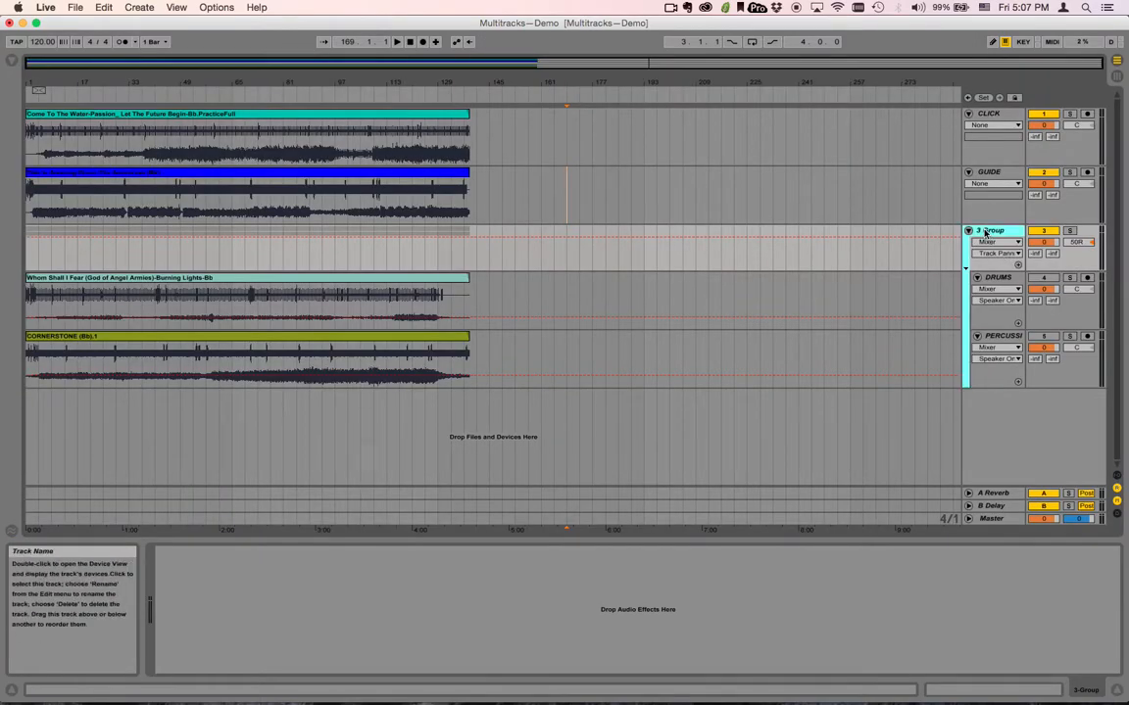
{"action": "key", "text": "super+r"}
{"action": "type", "text": "TRX"}
{"action": "key", "text": "Return"}
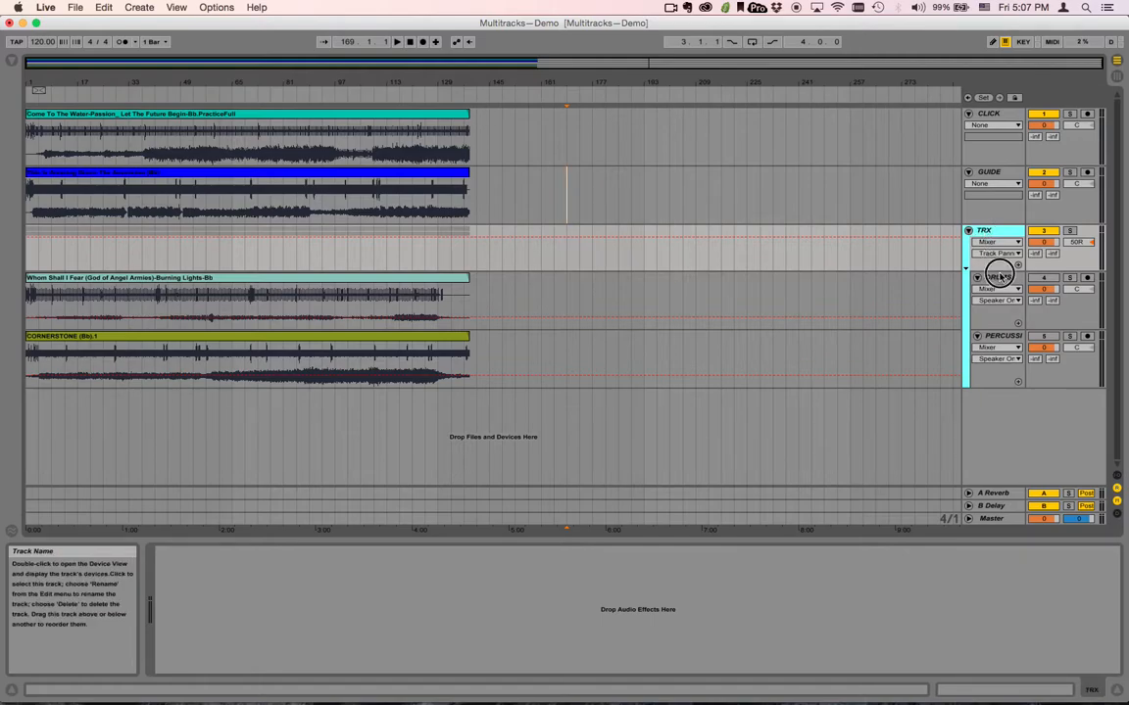
{"action": "left_click", "coordinate": [992, 280]}
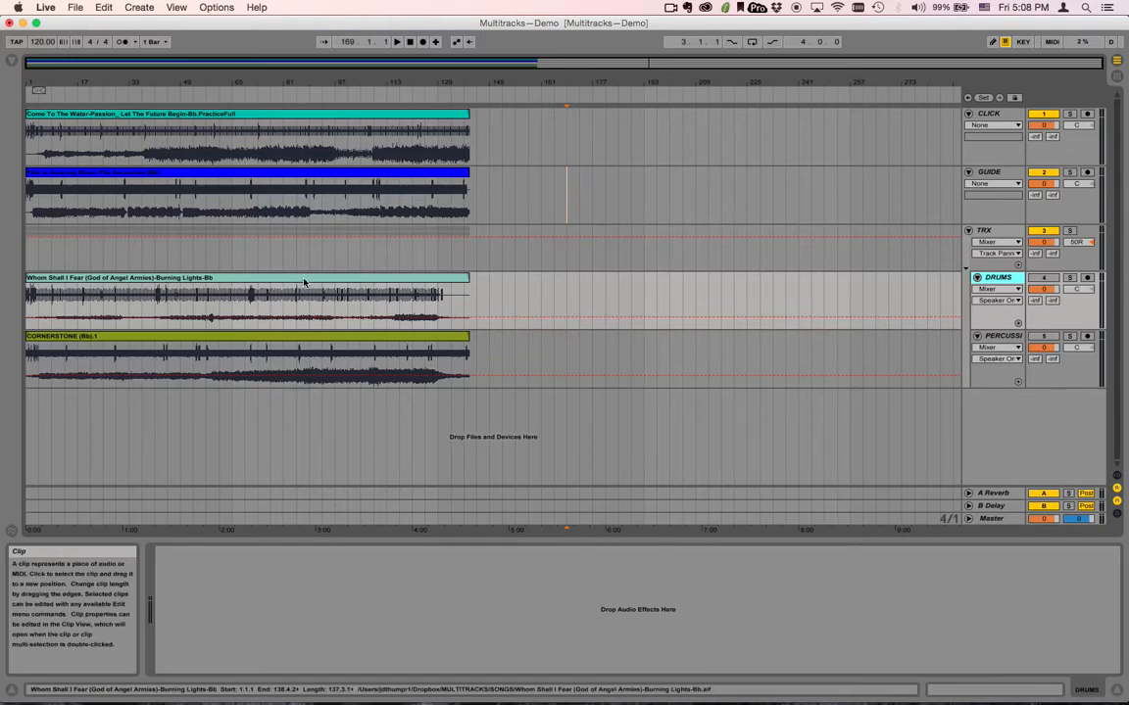
Step: Add the Utility audio effect's Mono preset to the TRX group in Session View
{"action": "key", "text": "Tab"}
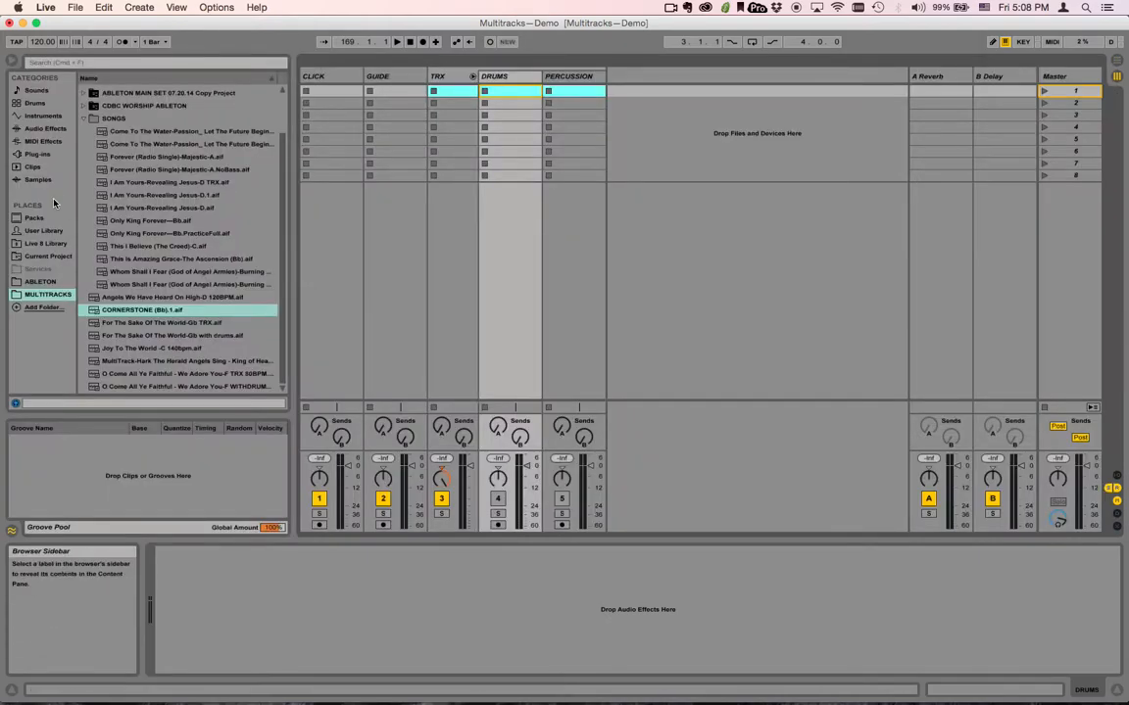
{"action": "left_click", "coordinate": [36, 128]}
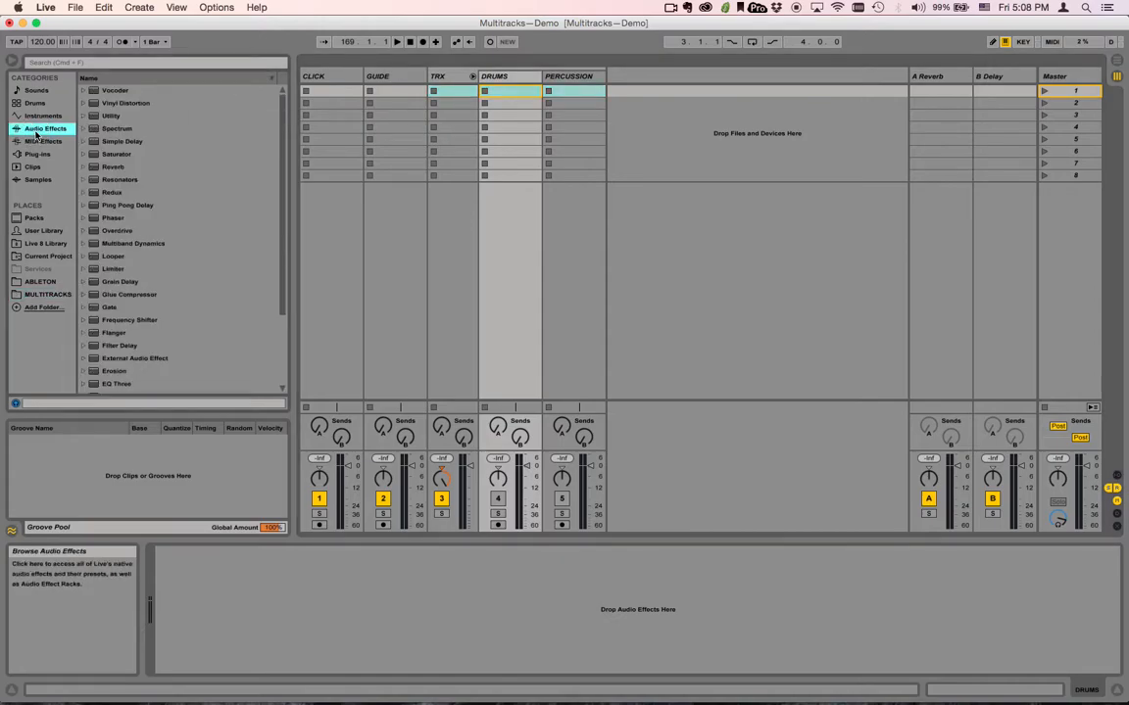
{"action": "left_click", "coordinate": [83, 117]}
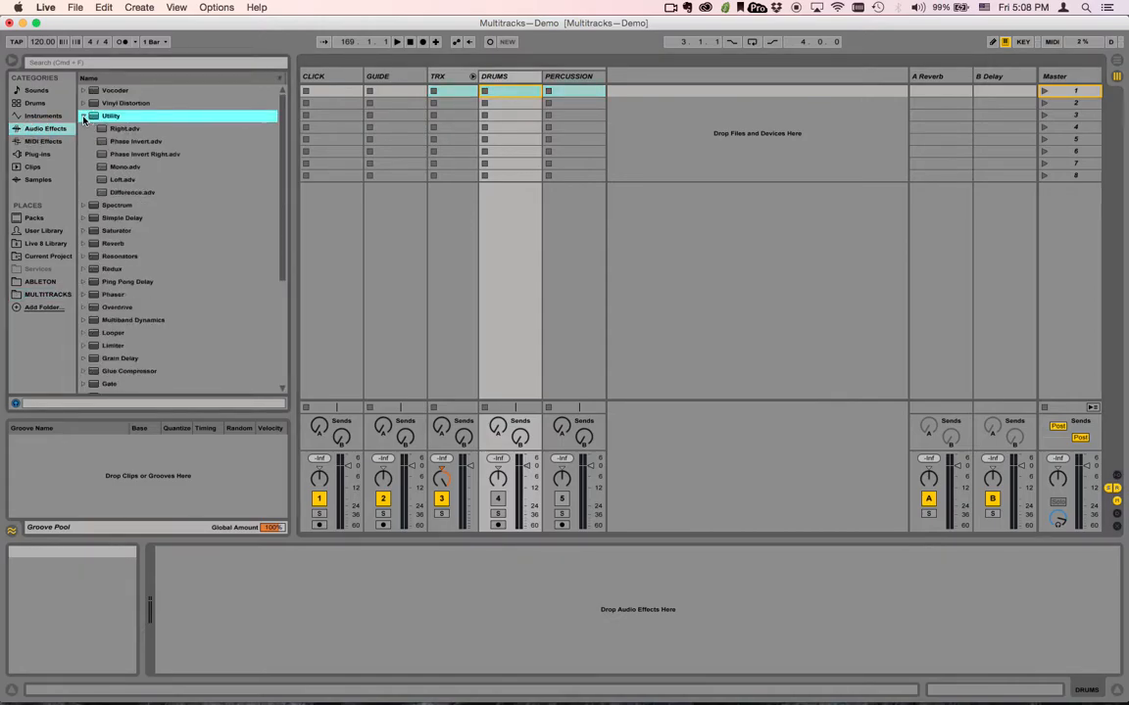
{"action": "left_click", "coordinate": [104, 168]}
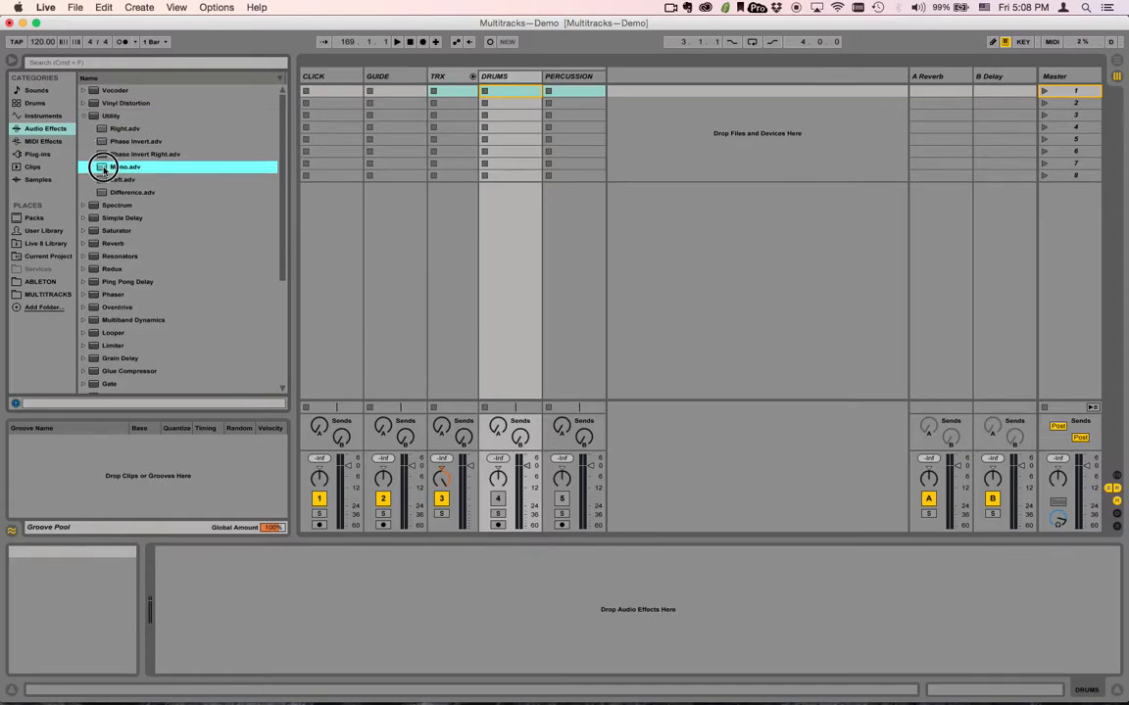
{"action": "left_click_drag", "start_coordinate": [104, 169], "coordinate": [451, 269]}
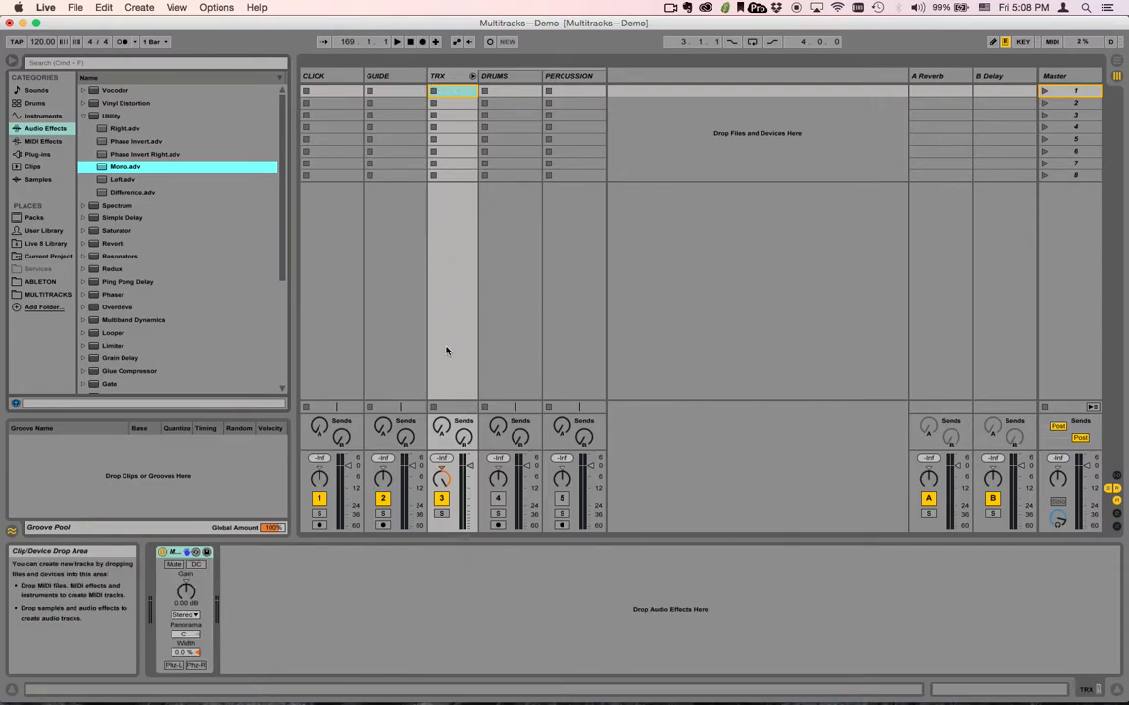
{"action": "left_click", "coordinate": [447, 75]}
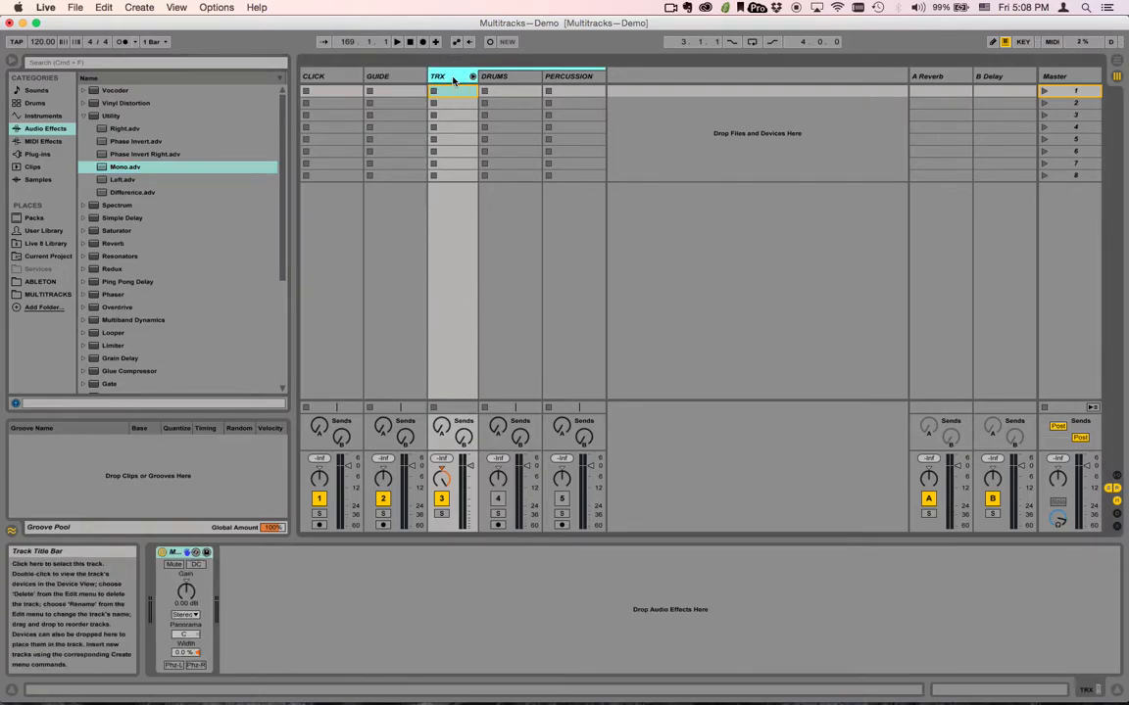
{"action": "left_click", "coordinate": [186, 554]}
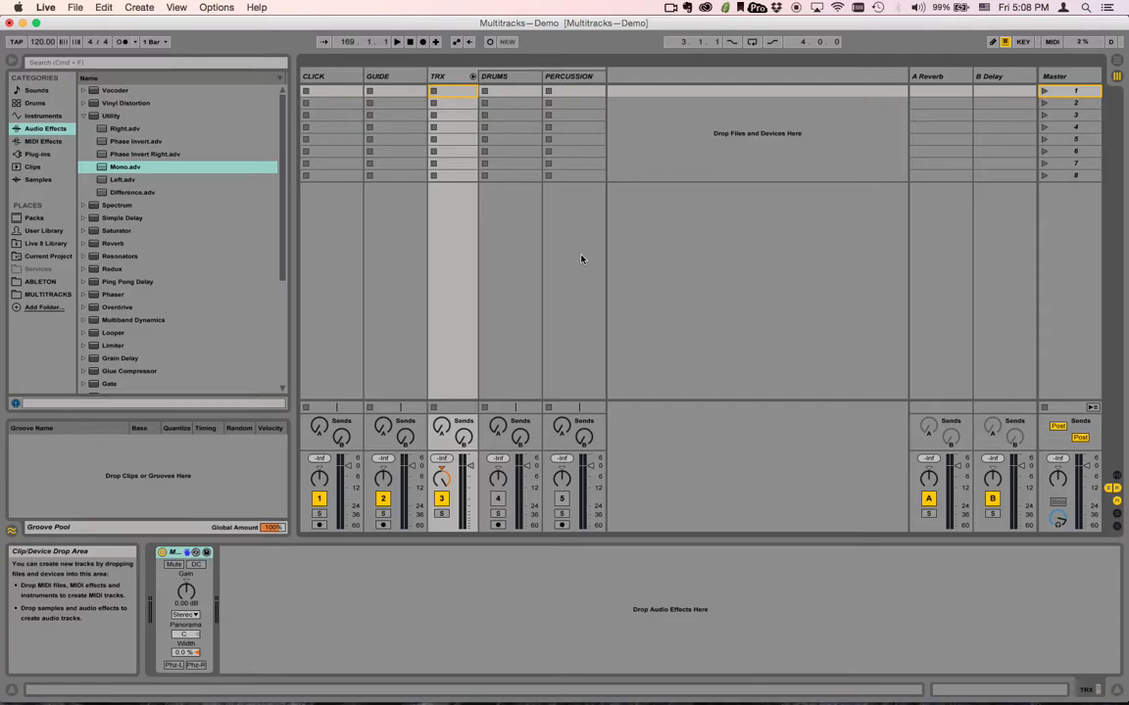
{"action": "left_click_drag", "start_coordinate": [120, 167], "coordinate": [168, 168]}
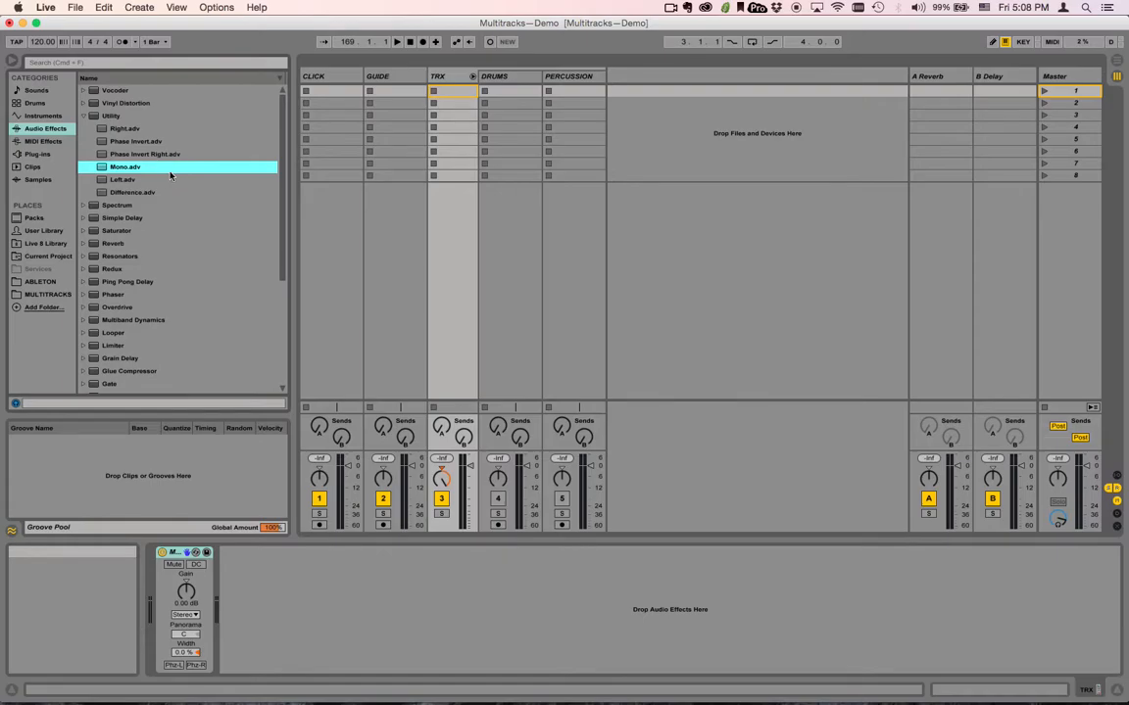
Step: Group the CLICK and GUIDE tracks and rename the group CLICK/GUIDE
{"action": "left_click", "coordinate": [338, 78]}
{"action": "left_click", "coordinate": [385, 81], "text": "shift"}
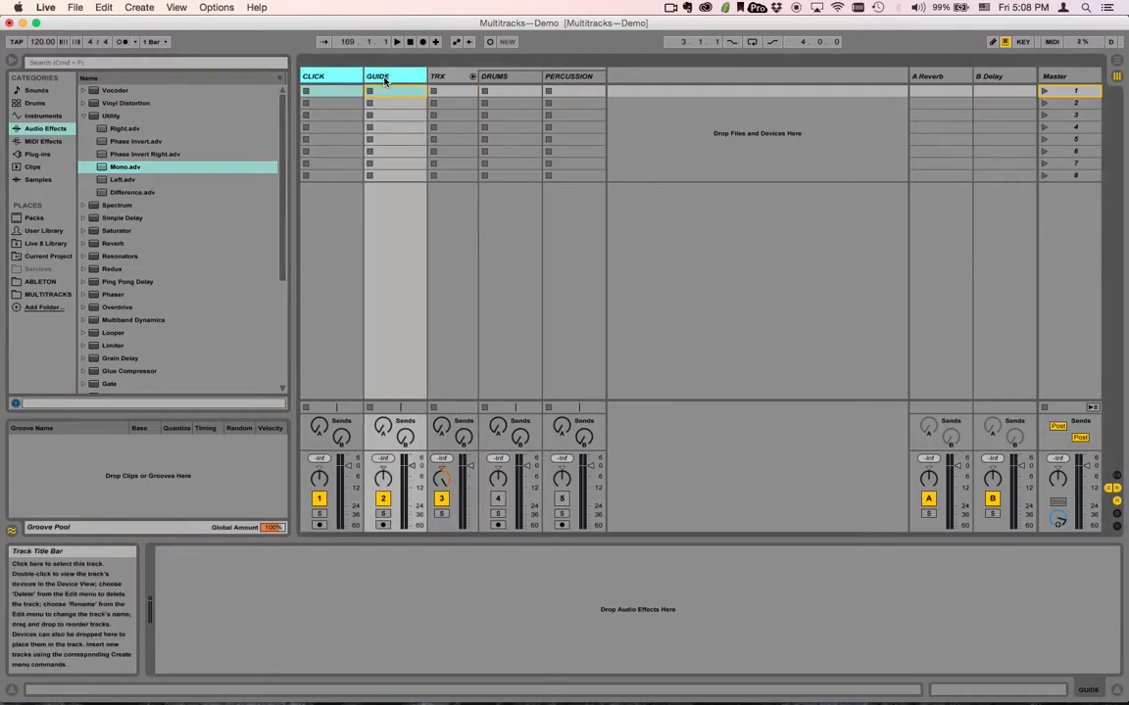
{"action": "key", "text": "super+g"}
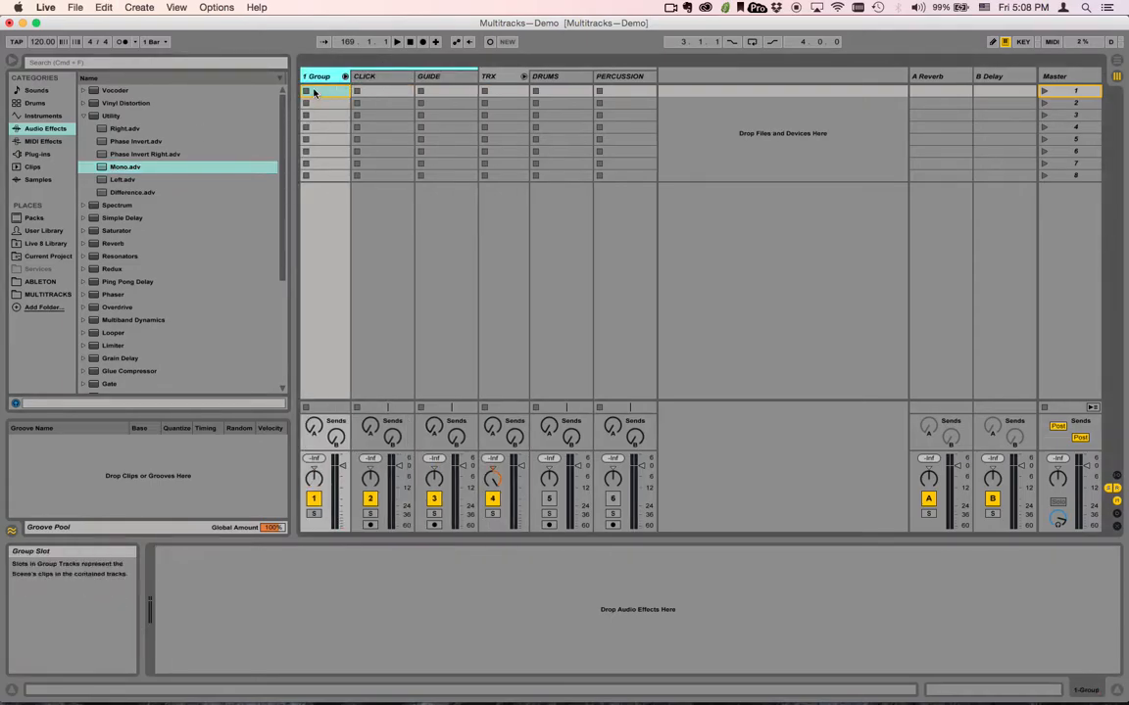
{"action": "key", "text": "super+r"}
{"action": "type", "text": "CLICK/GUIDE"}
{"action": "key", "text": "Return"}
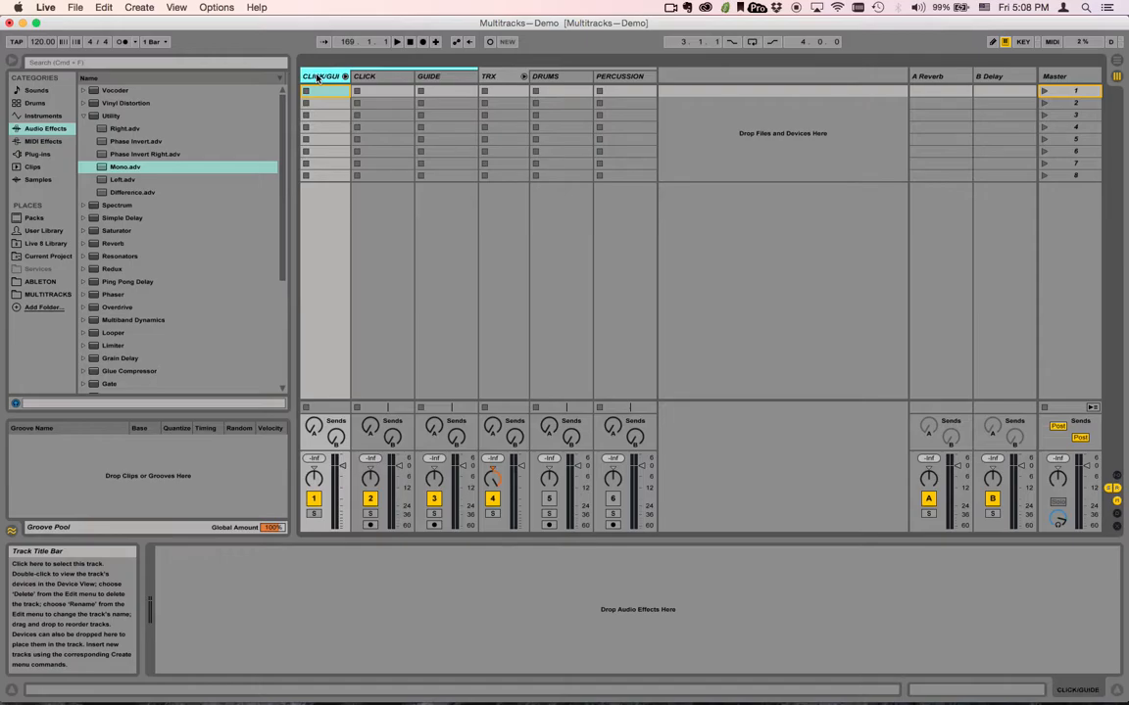
Step: Pan the CLICK/GUIDE group fully left to 50L and add Utility's Mono preset to it
{"action": "left_click_drag", "start_coordinate": [313, 479], "coordinate": [313, 490]}
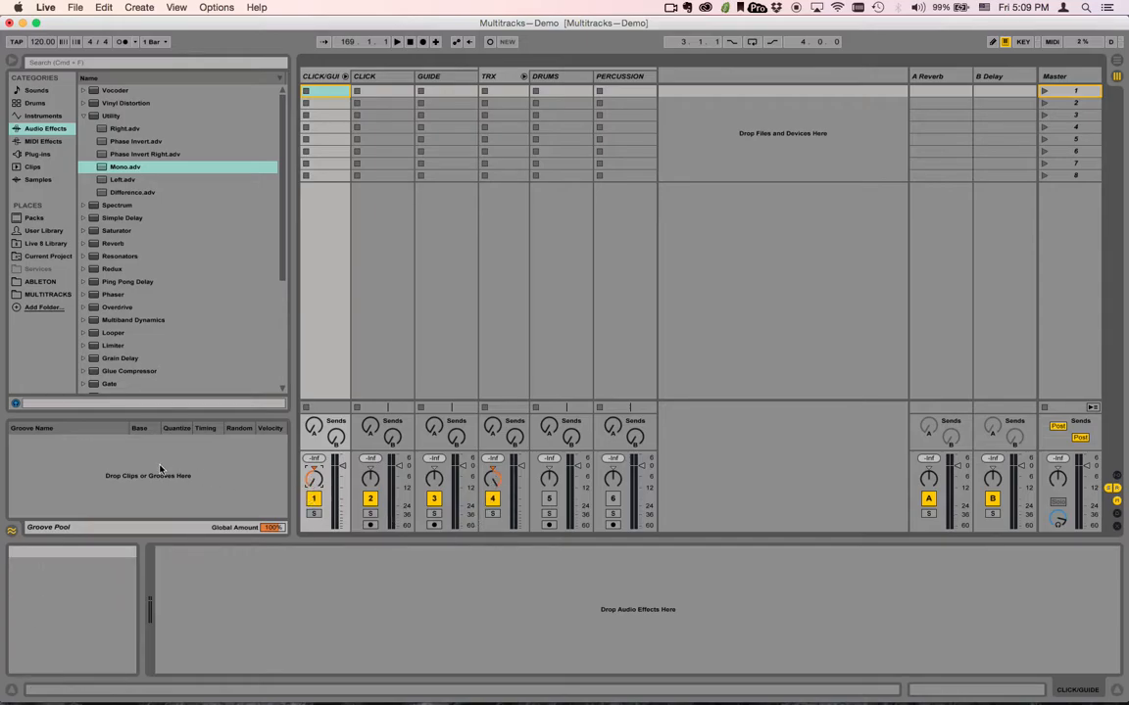
{"action": "left_click_drag", "start_coordinate": [118, 166], "coordinate": [187, 588]}
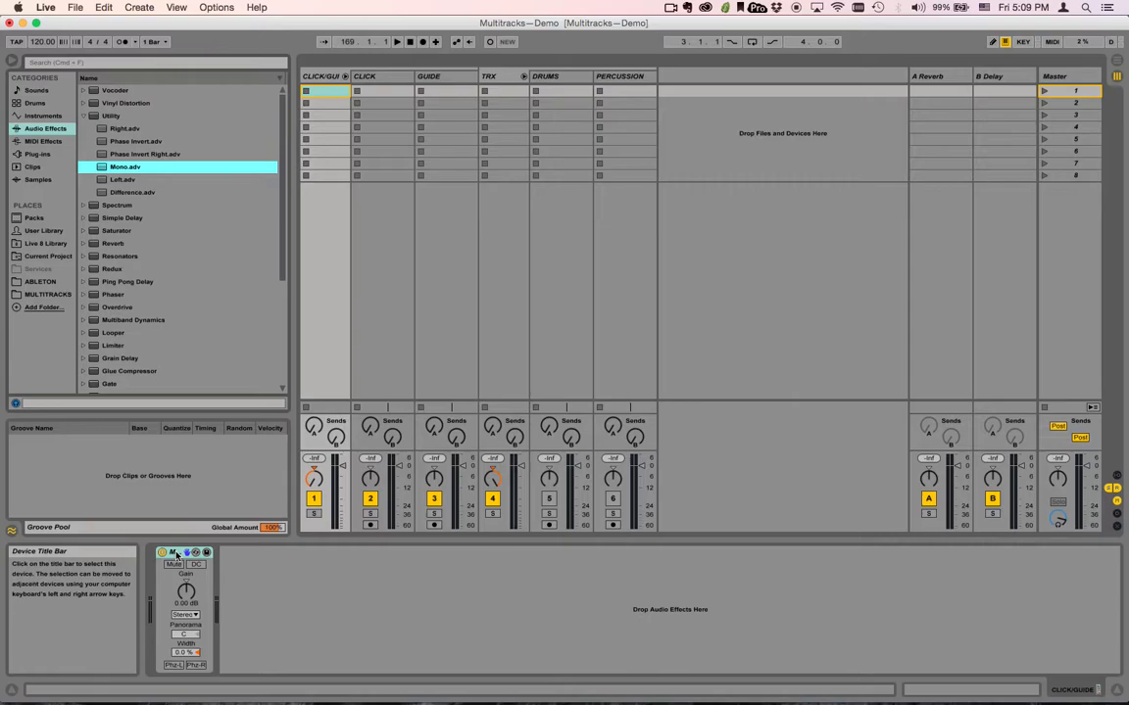
Step: Return to Arrangement View and reactivate the DRUMS and PERCUSSION tracks
{"action": "key", "text": "Tab"}
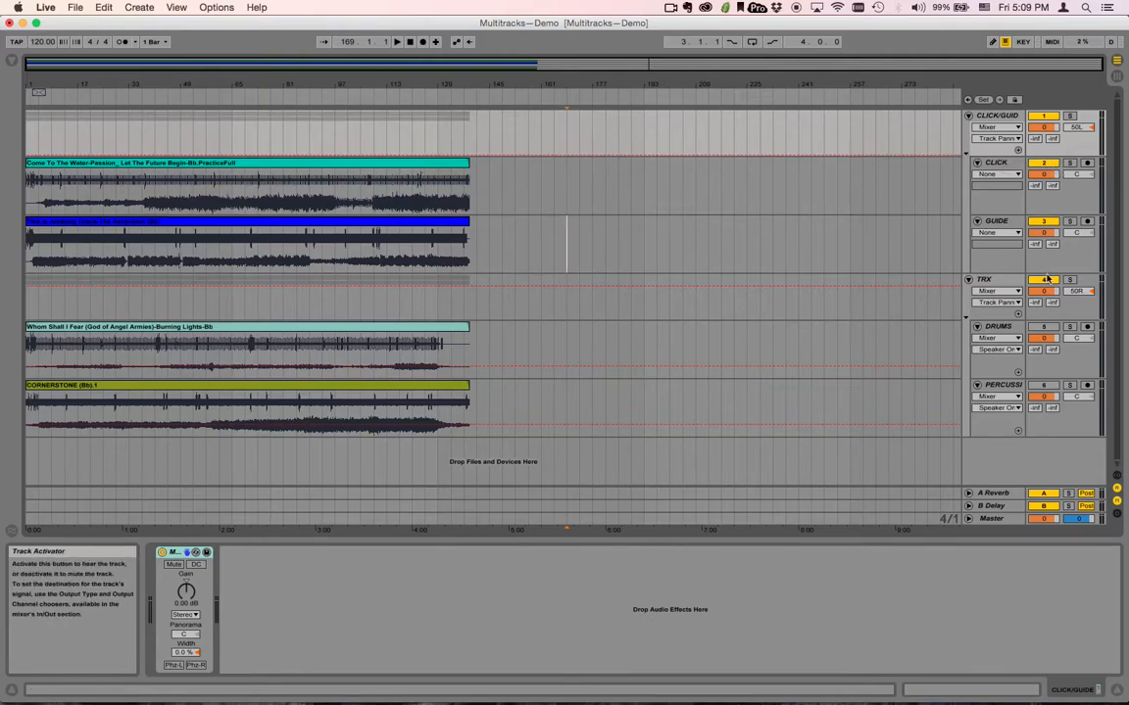
{"action": "left_click", "coordinate": [1044, 328]}
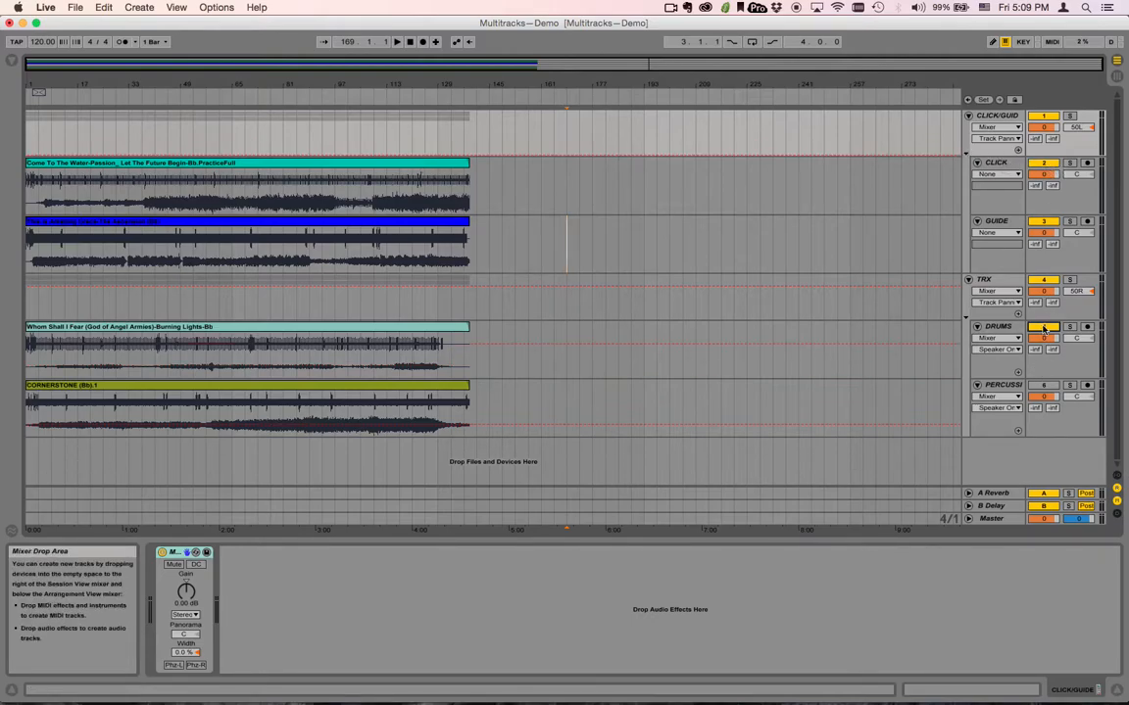
{"action": "left_click", "coordinate": [1044, 387]}
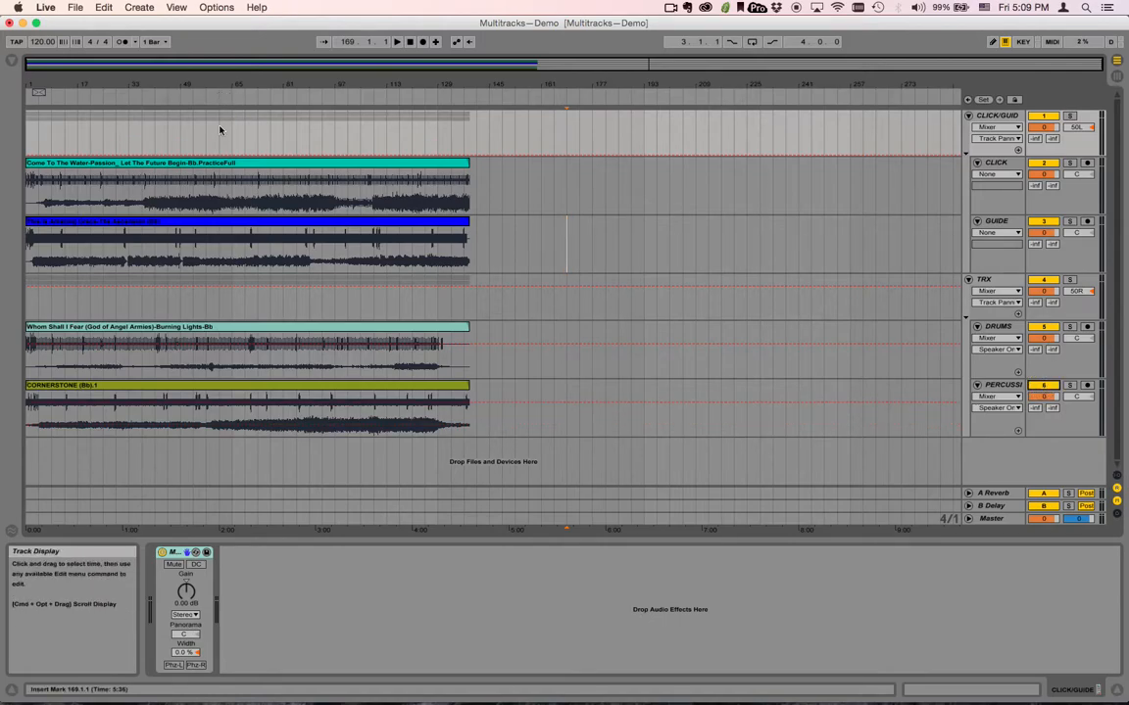
Step: Trim the start of the CLICK clip to the beginning of its first count at 2.3.1
{"action": "left_click_drag", "start_coordinate": [35, 84], "coordinate": [38, 225]}
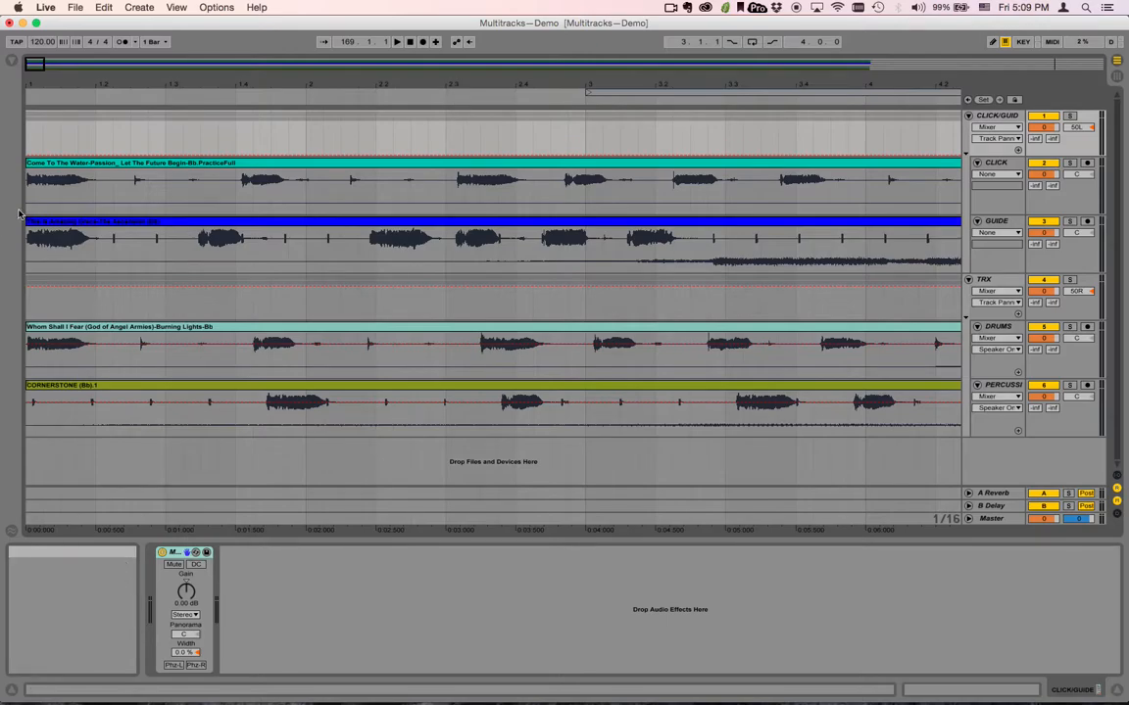
{"action": "left_click_drag", "start_coordinate": [32, 163], "coordinate": [452, 207]}
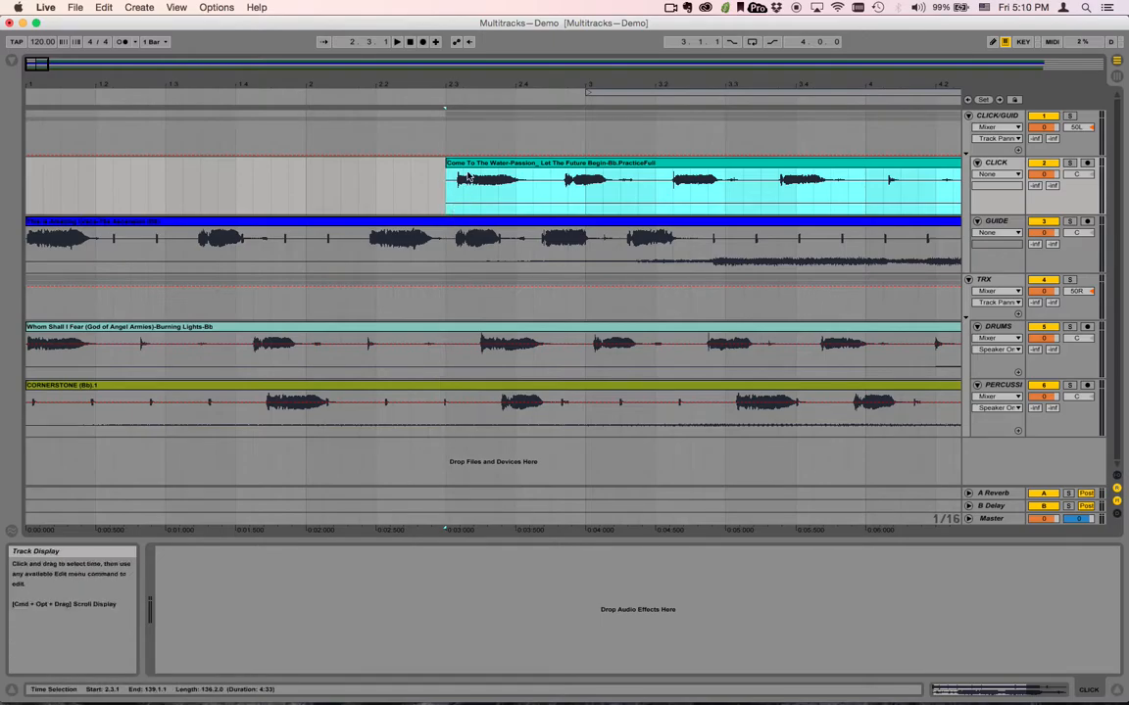
{"action": "left_click_drag", "start_coordinate": [465, 165], "coordinate": [462, 166]}
{"action": "left_click_drag", "start_coordinate": [467, 85], "coordinate": [309, 176]}
{"action": "left_click_drag", "start_coordinate": [275, 79], "coordinate": [273, 23]}
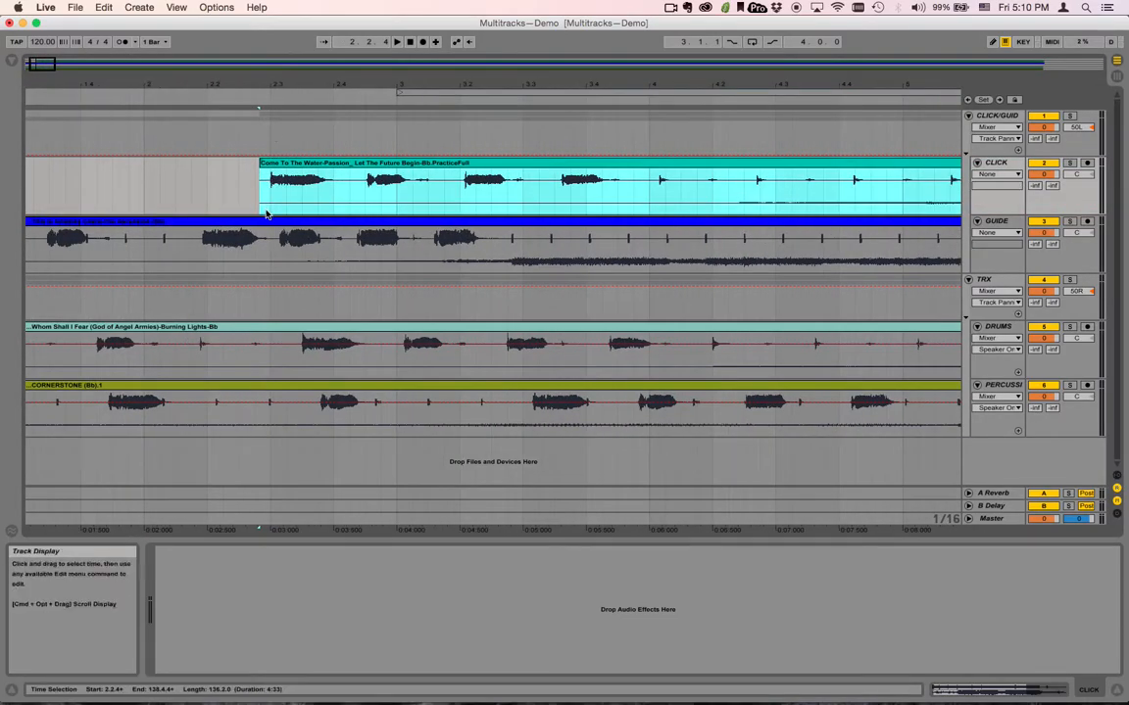
{"action": "left_click_drag", "start_coordinate": [262, 164], "coordinate": [269, 165]}
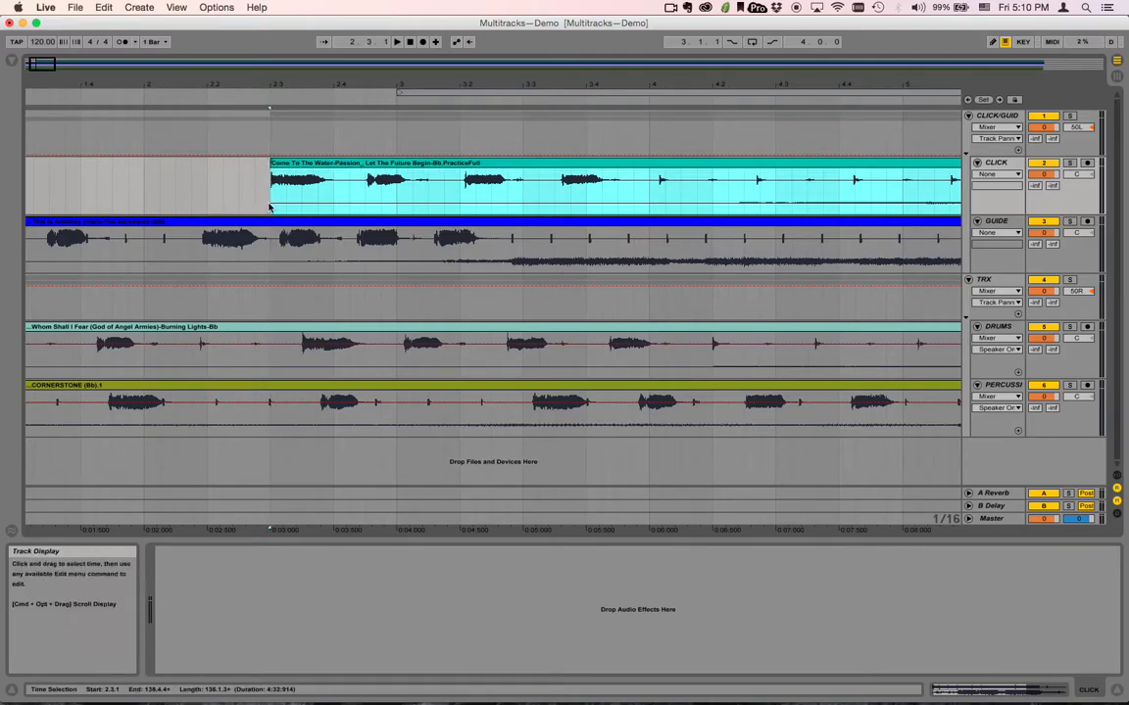
Step: Delete everything from 1.1.1 to 2.3.1 on the CLICK, GUIDE, TRX, DRUMS and PERCUSSION tracks
{"action": "scroll", "coordinate": [270, 207], "scroll_direction": "left", "scroll_amount": 1}
{"action": "scroll", "coordinate": [269, 207], "scroll_direction": "right", "scroll_amount": 1}
{"action": "scroll", "coordinate": [269, 207], "scroll_direction": "left", "scroll_amount": 3}
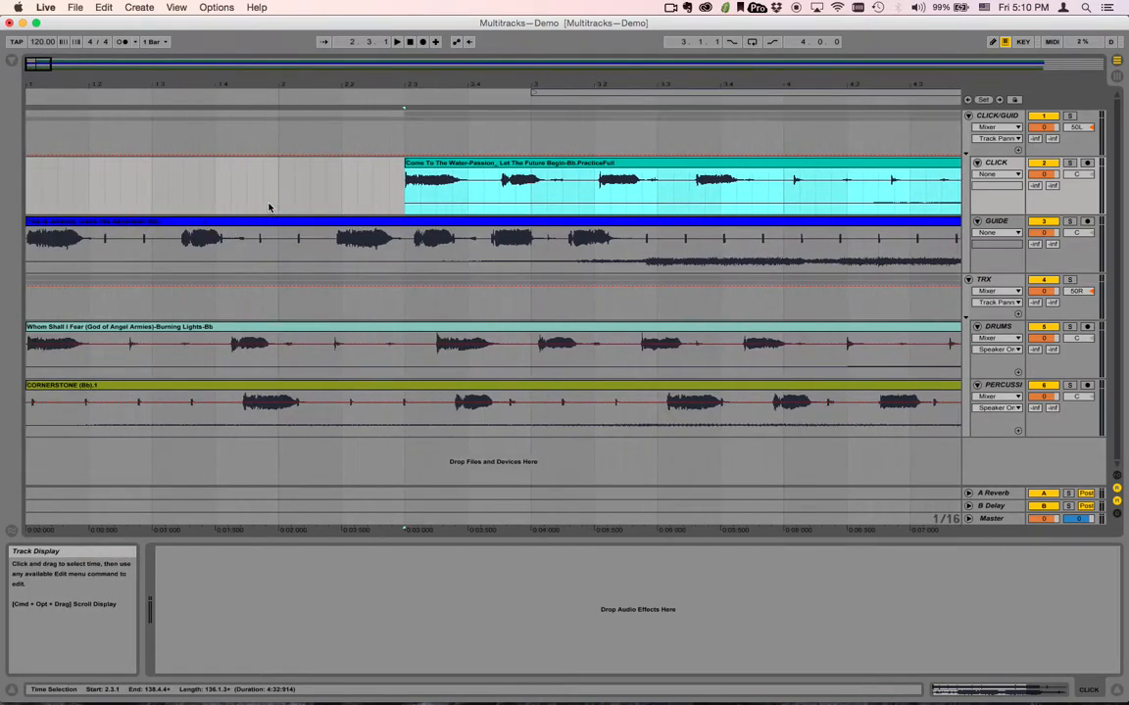
{"action": "left_click_drag", "start_coordinate": [401, 208], "coordinate": [5, 423]}
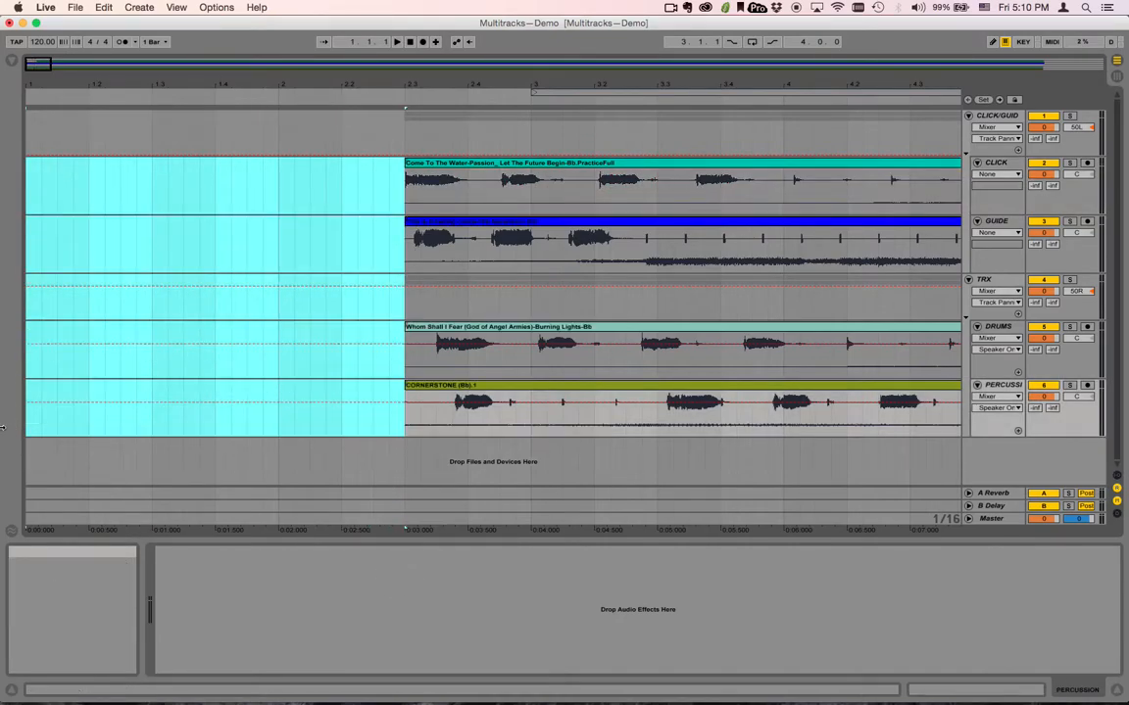
Step: Add a locator named INTRO at 2.3.1, where the trimmed clips begin
{"action": "scroll", "coordinate": [384, 316], "scroll_direction": "right", "scroll_amount": 3}
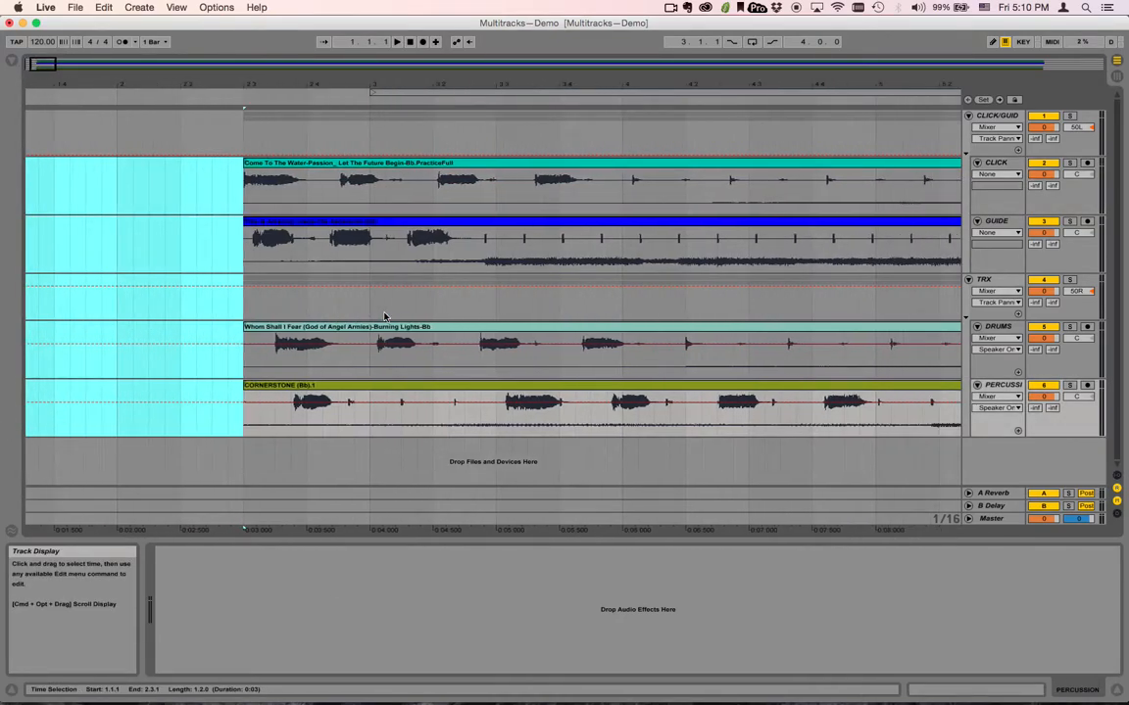
{"action": "right_click", "coordinate": [247, 102]}
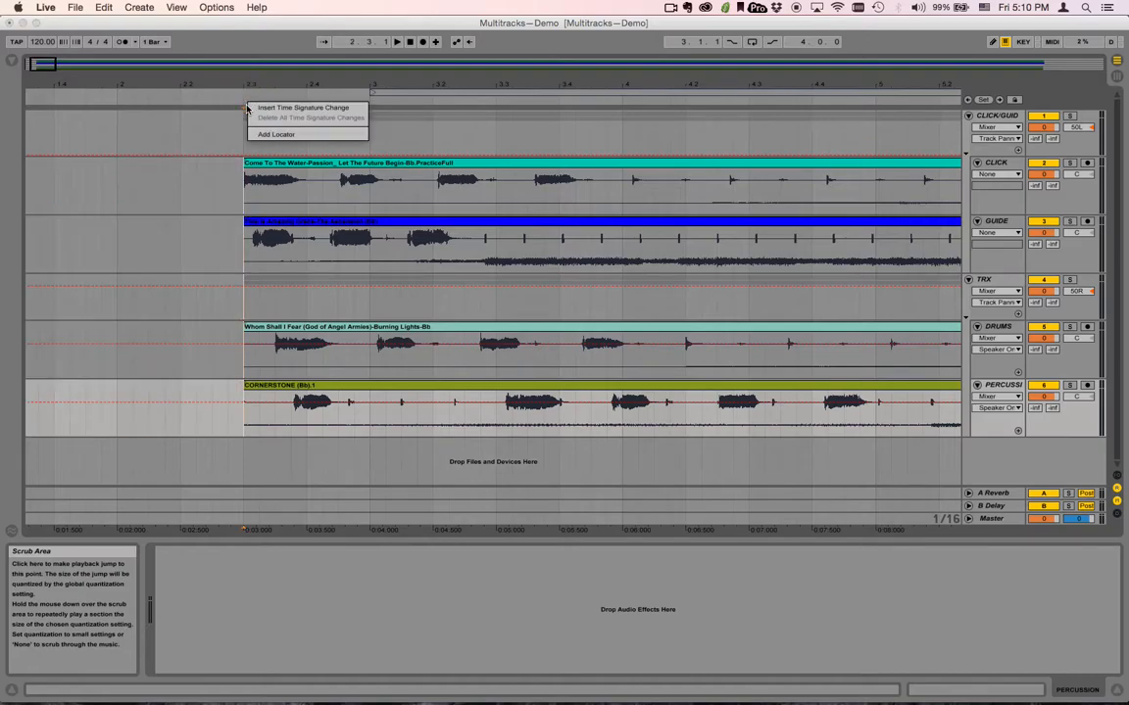
{"action": "left_click", "coordinate": [262, 134]}
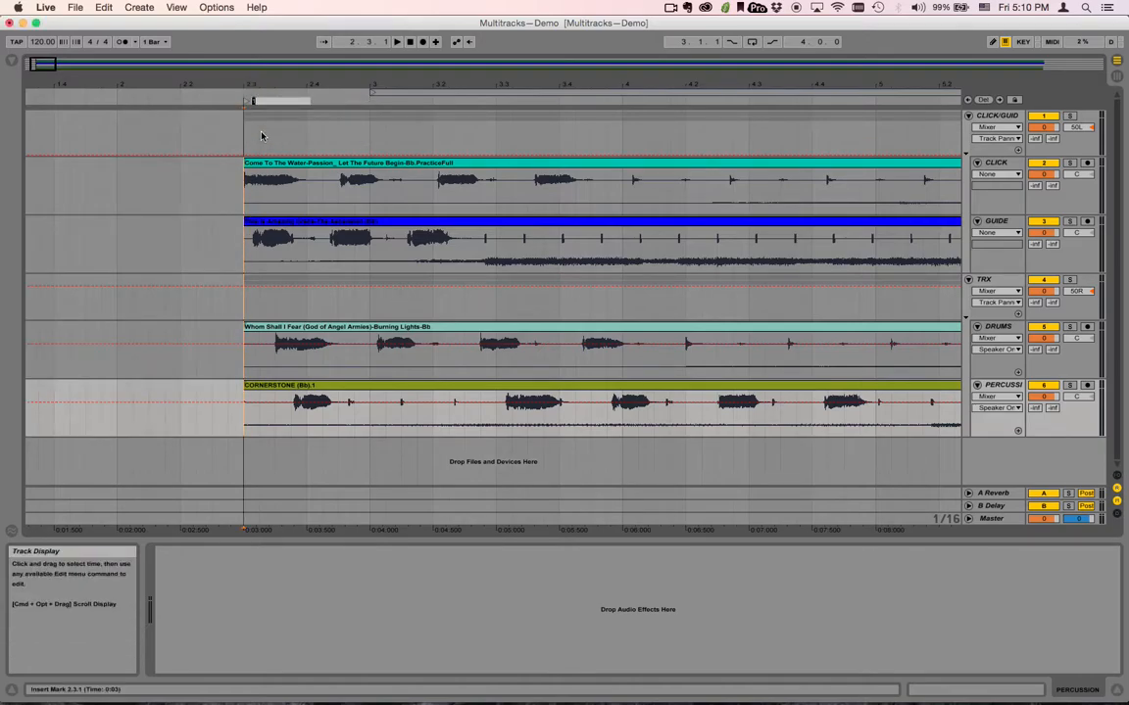
{"action": "key", "text": "Return"}
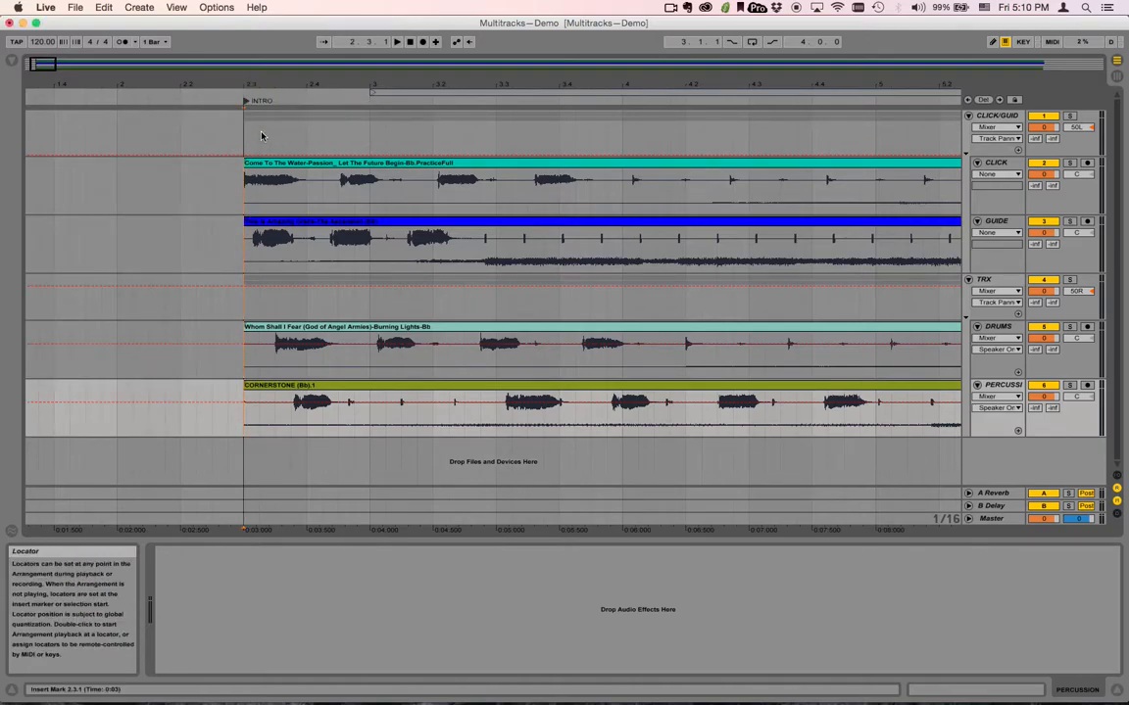
{"action": "left_click", "coordinate": [621, 102]}
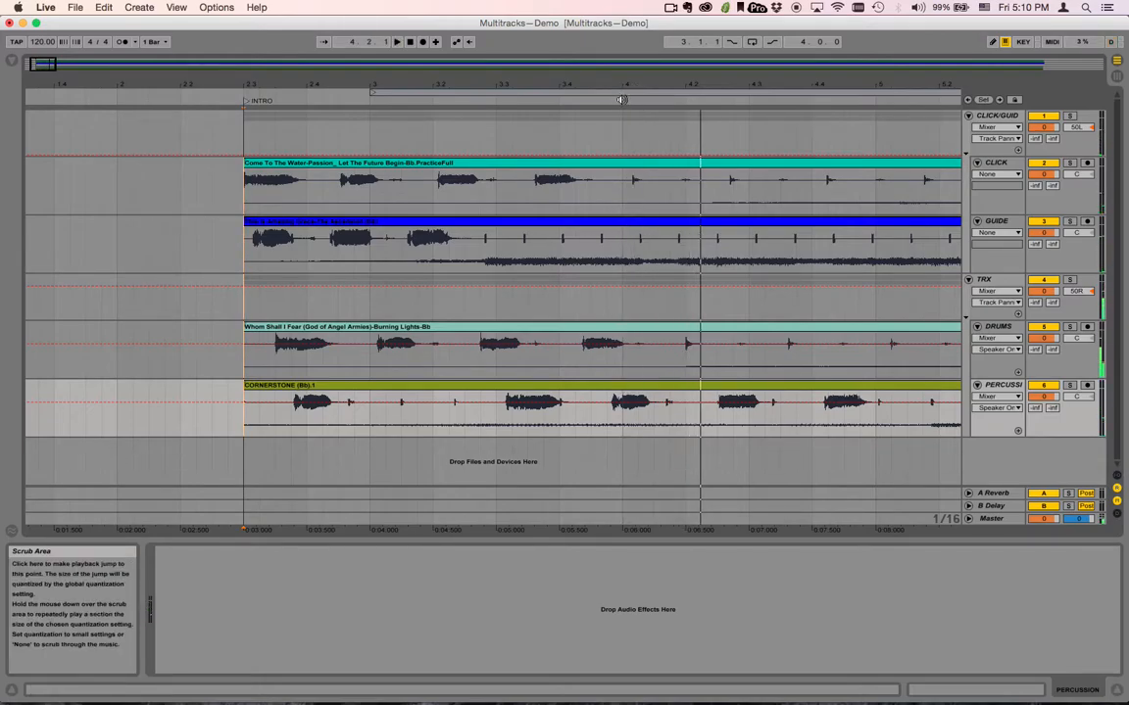
{"action": "left_click", "coordinate": [411, 43]}
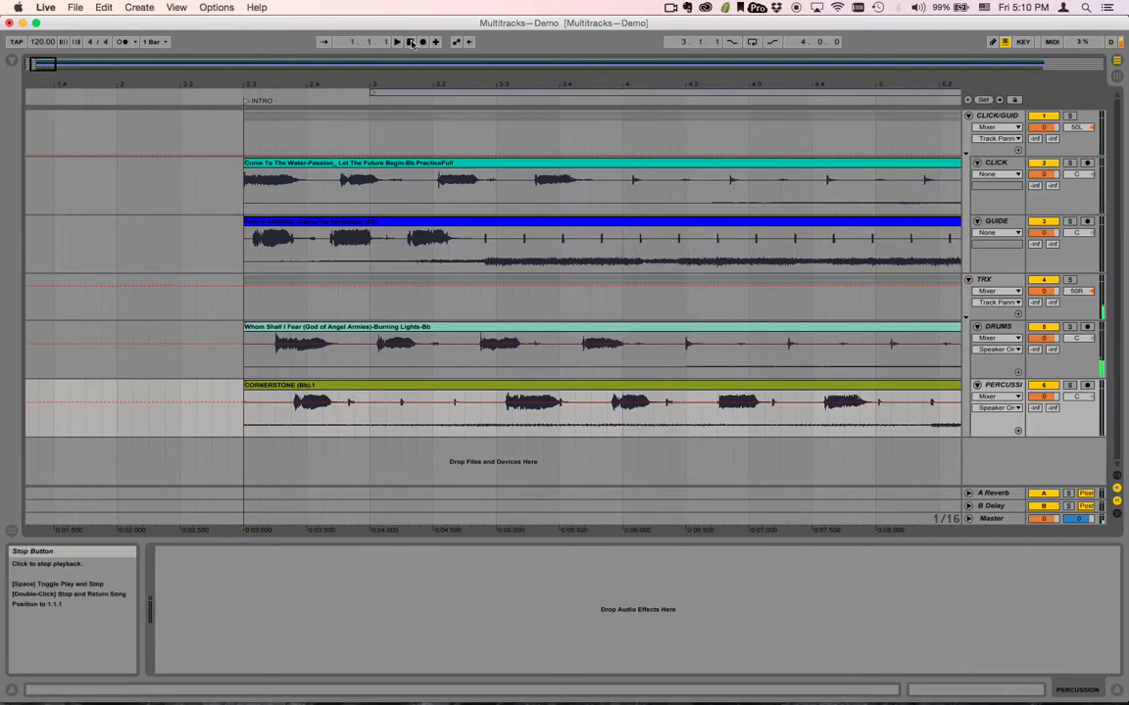
{"action": "key", "text": "super+Tab"}
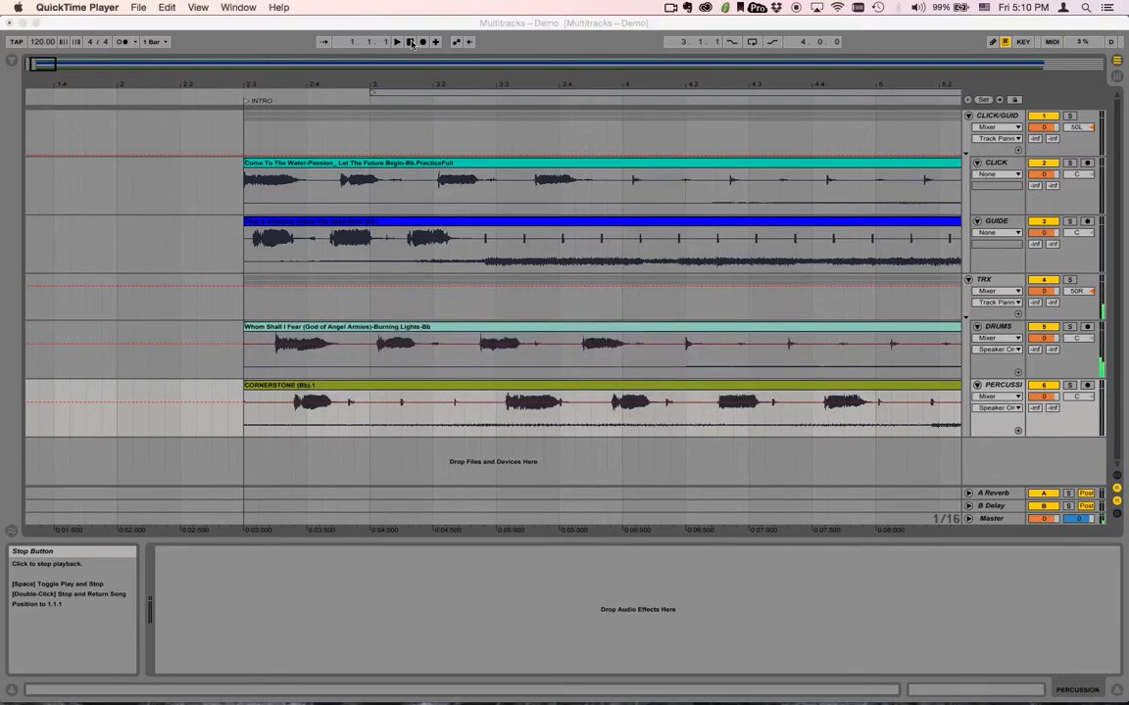
{"action": "left_click", "coordinate": [411, 44]}
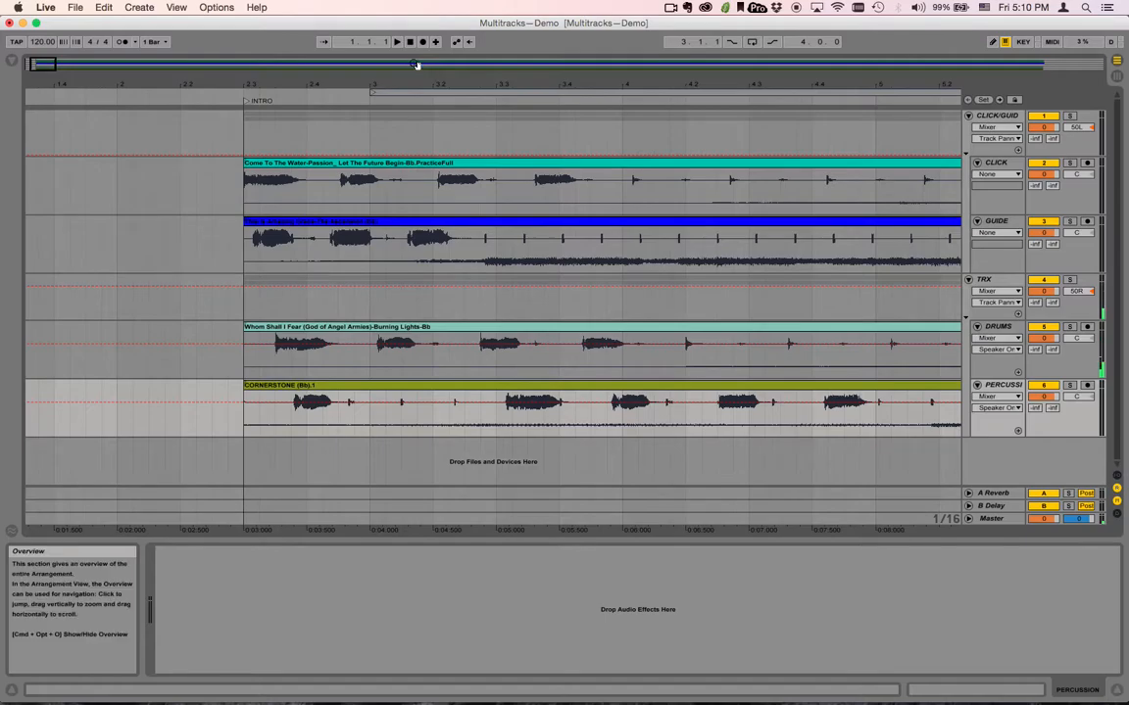
Step: Add a locator named VERSE 1 at 4.1.1
{"action": "right_click", "coordinate": [622, 101]}
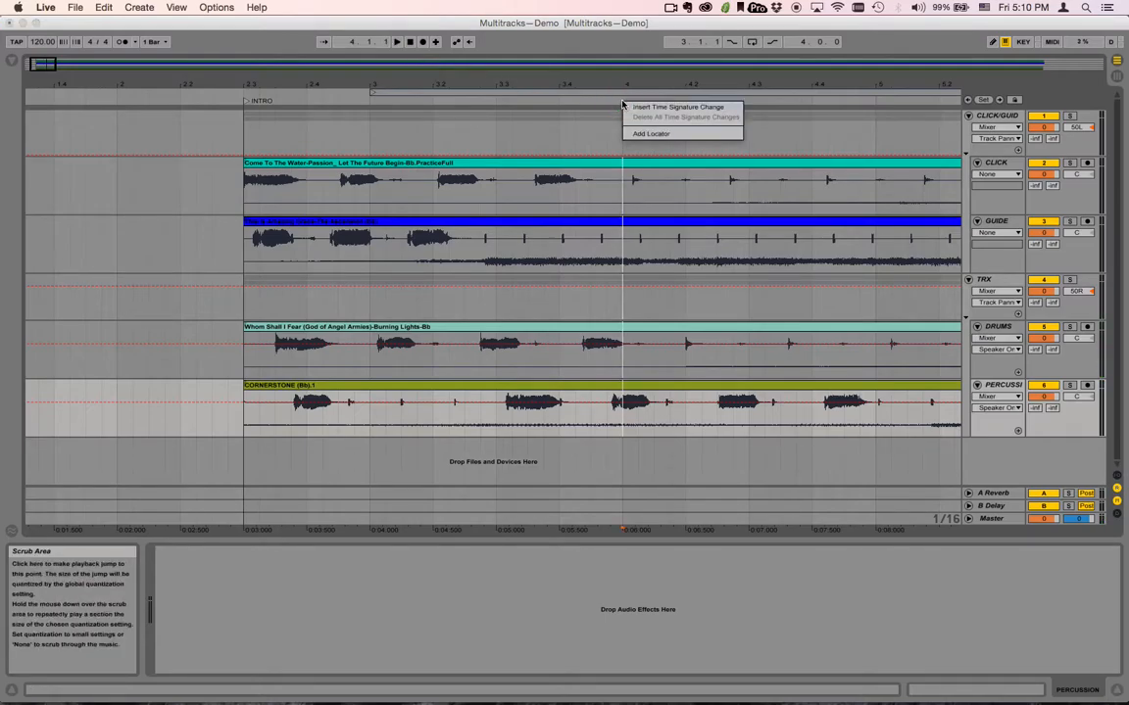
{"action": "left_click", "coordinate": [645, 134]}
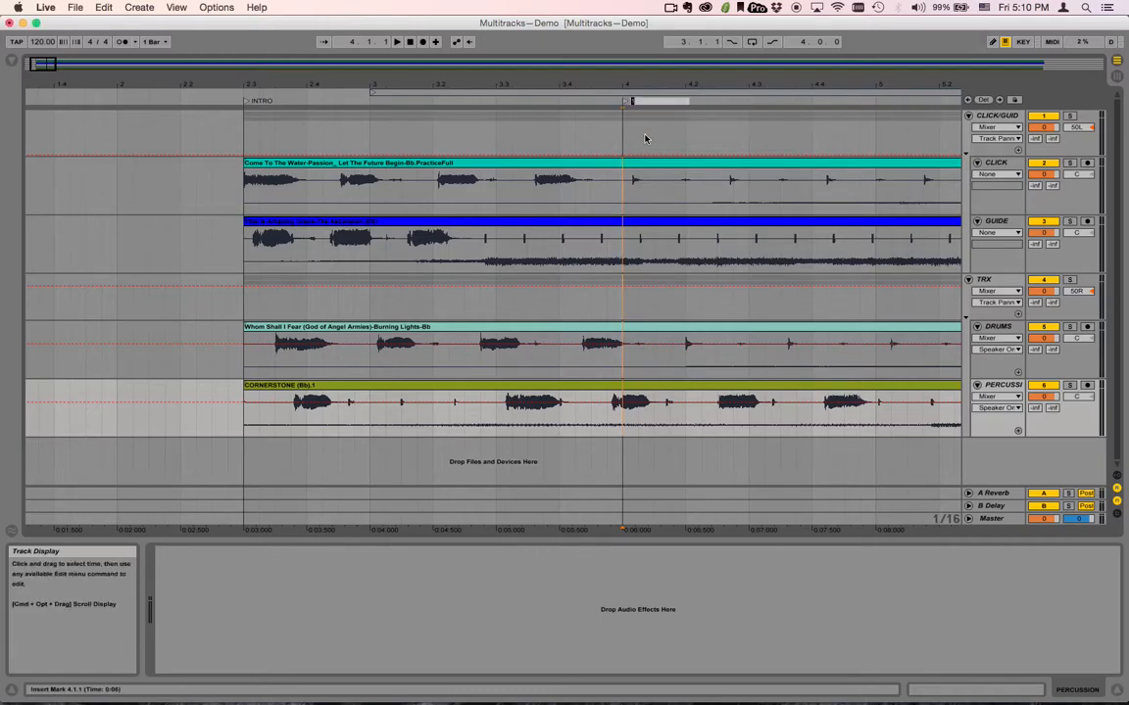
{"action": "type", "text": "VERSE 1"}
{"action": "key", "text": "Return"}
Step: Set the song start time at the INTRO locator and play the arrangement from there
{"action": "right_click", "coordinate": [246, 106]}
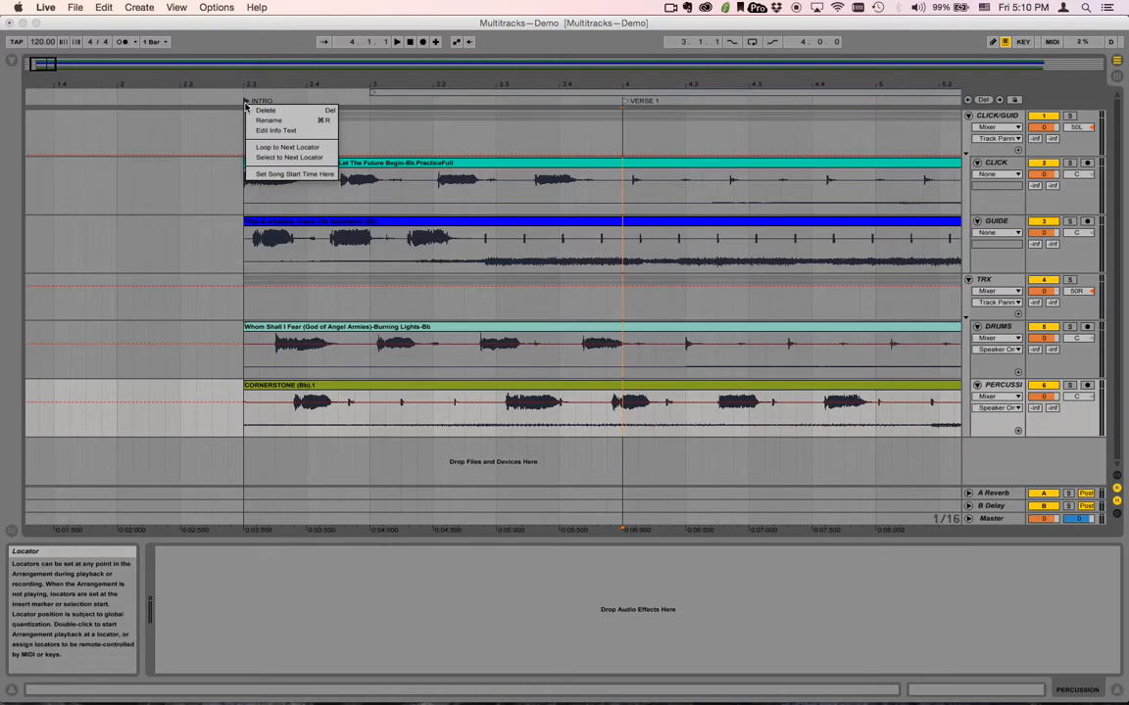
{"action": "left_click", "coordinate": [275, 175]}
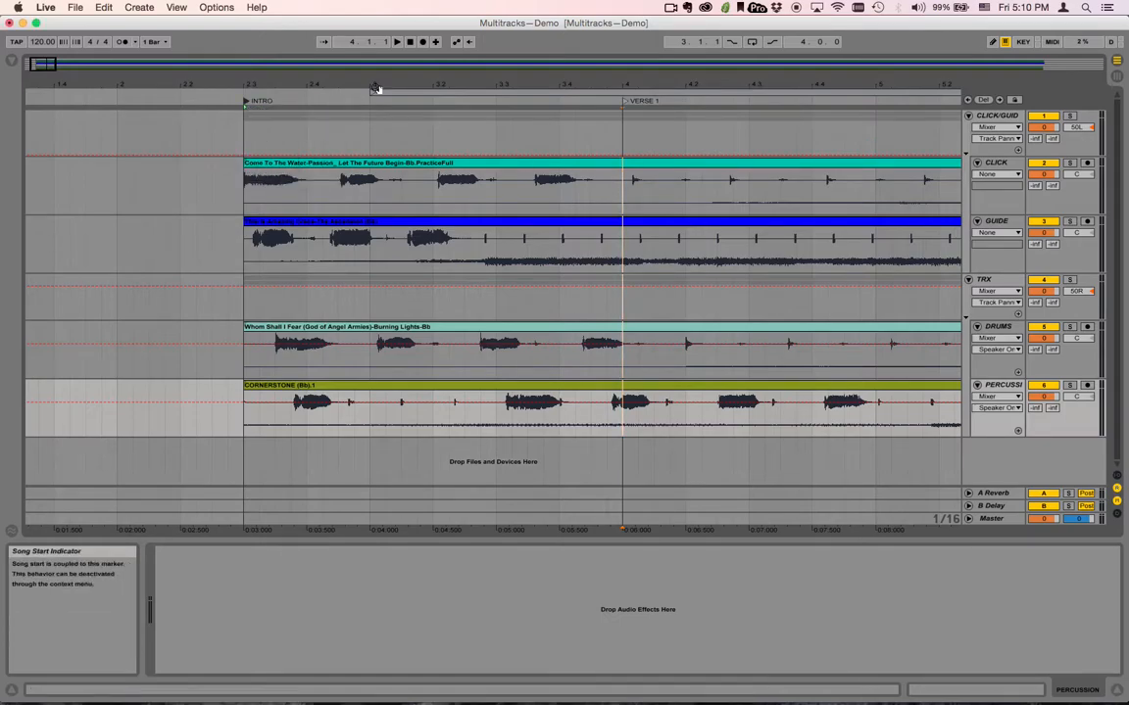
{"action": "left_click", "coordinate": [398, 43]}
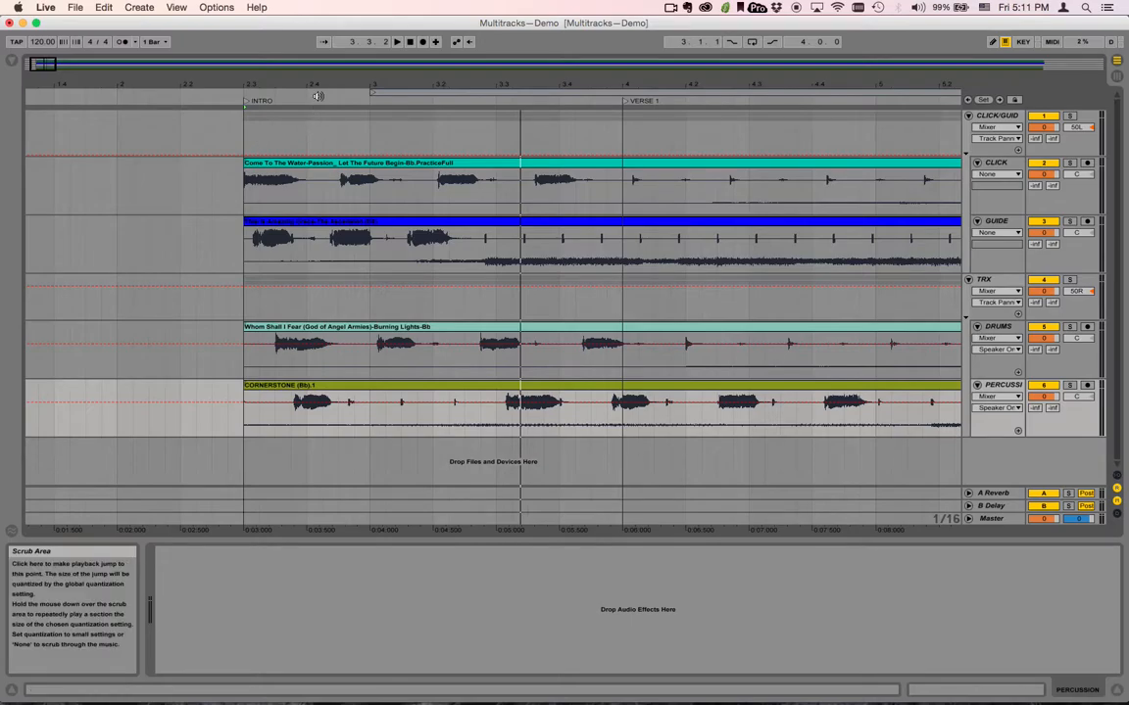
Step: Select the full length of the clips from the CLICK track through the PERCUSSION track
{"action": "left_click_drag", "start_coordinate": [336, 84], "coordinate": [43, 83]}
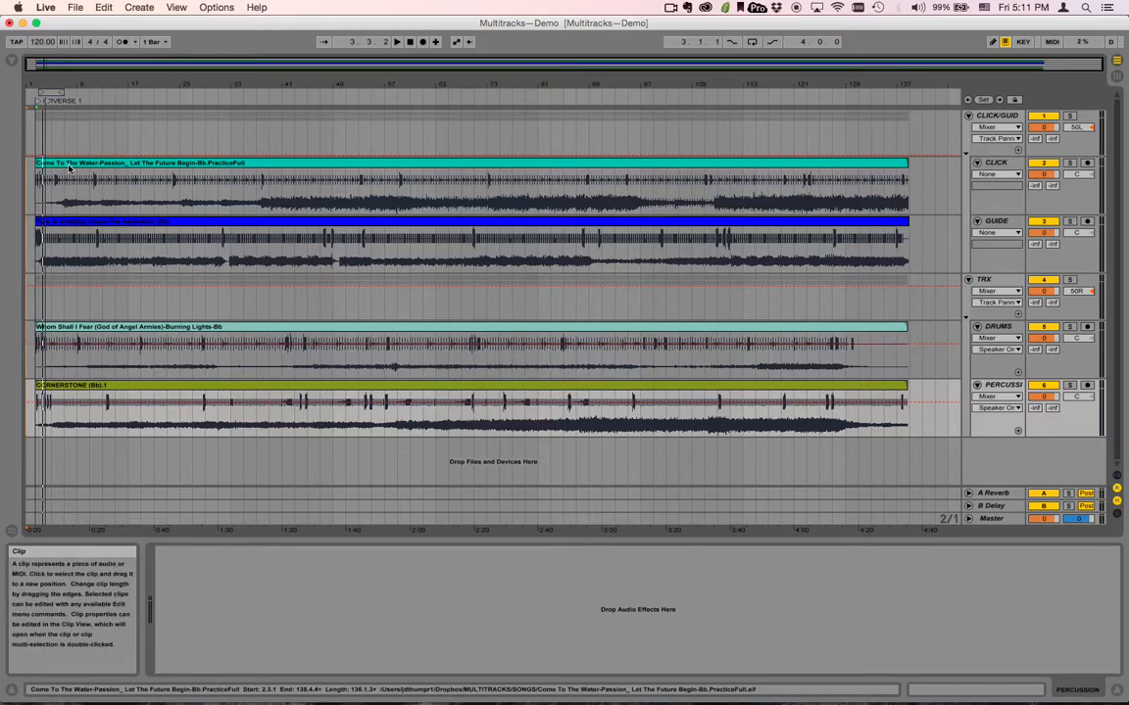
{"action": "key", "text": "super+a"}
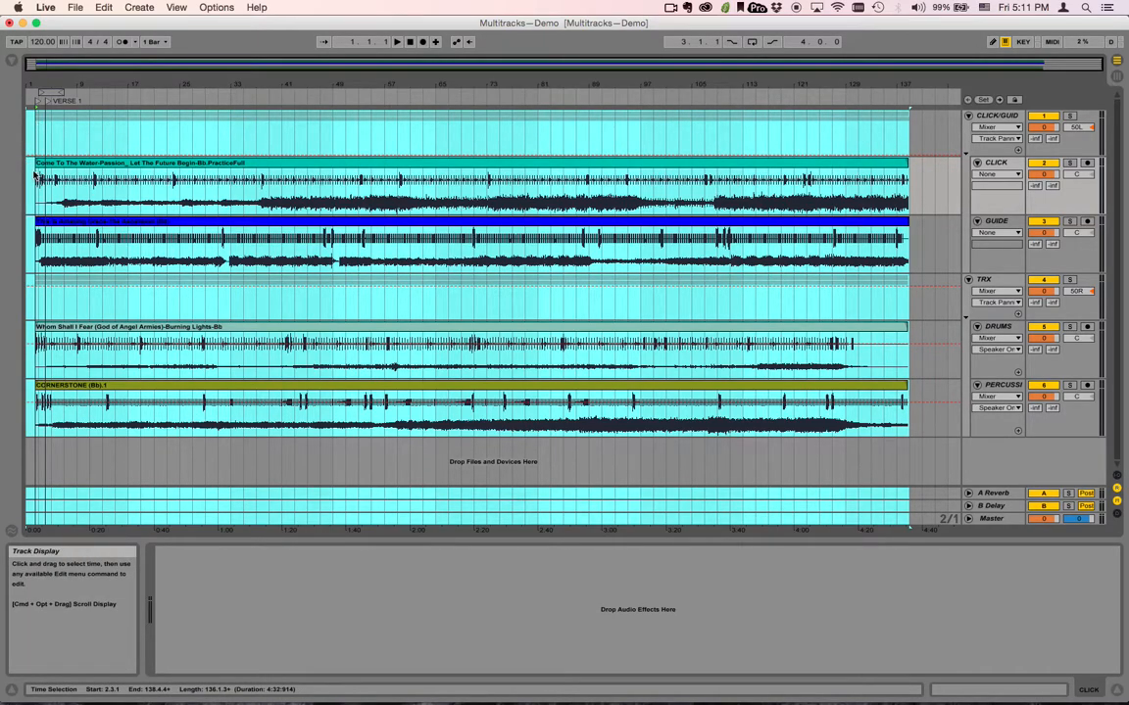
{"action": "left_click", "coordinate": [99, 167]}
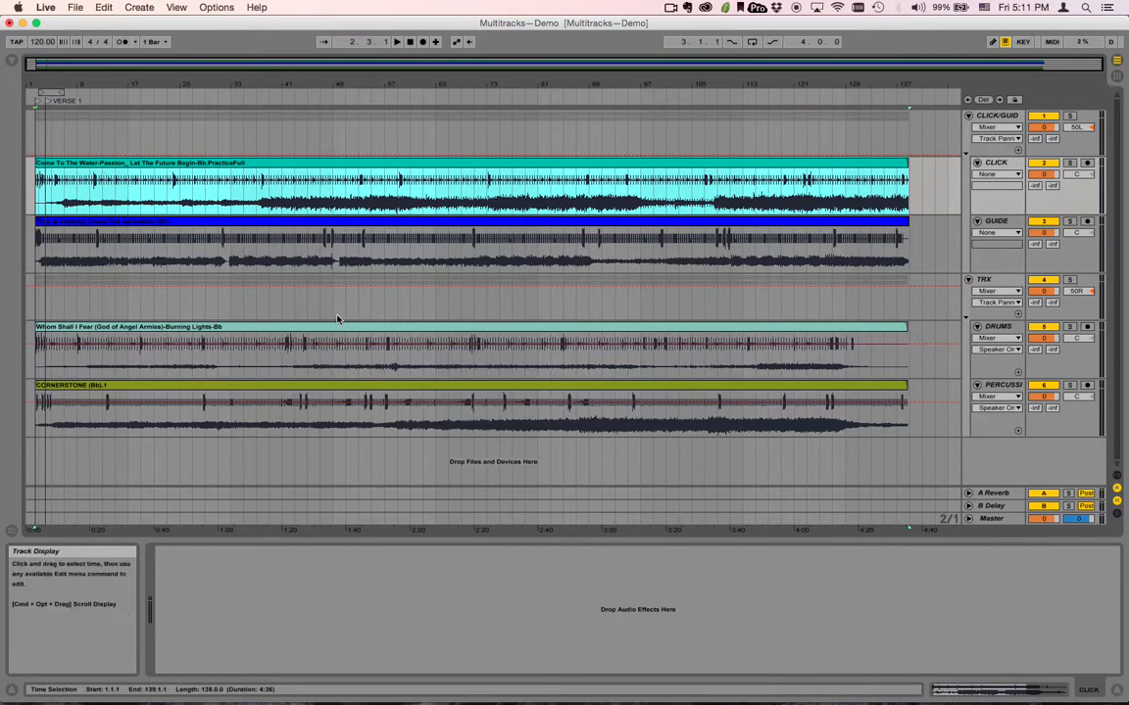
{"action": "left_click", "coordinate": [328, 389], "text": "shift"}
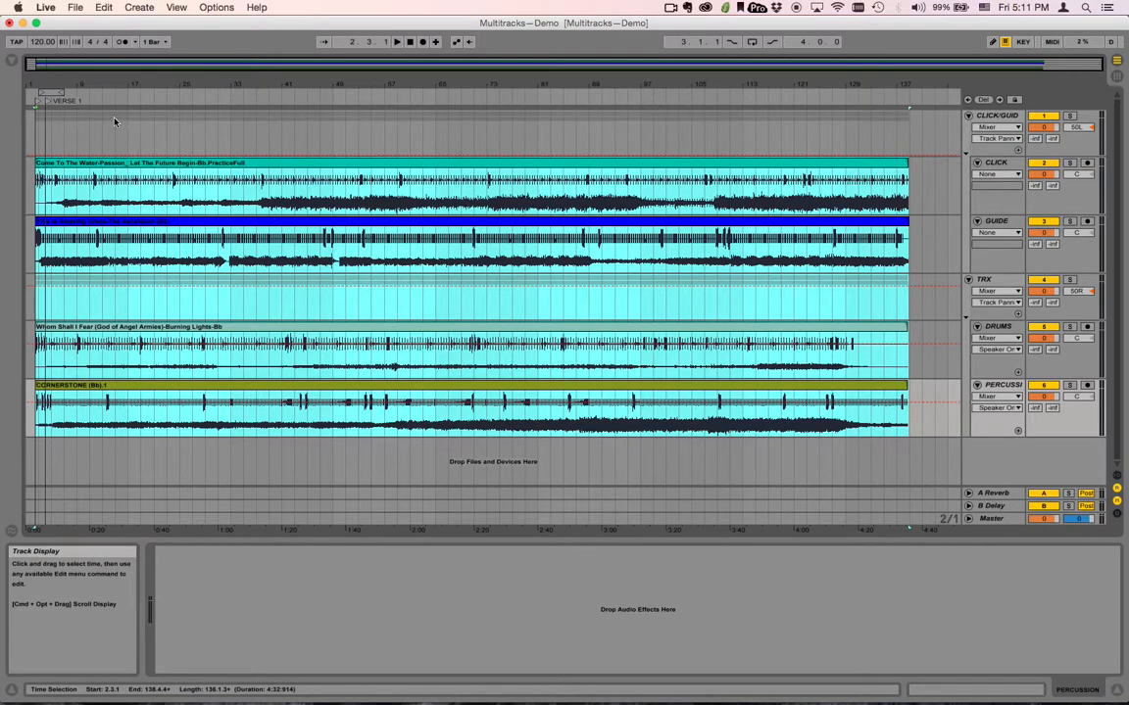
Step: Examine the file type and bit depth options of the audio export, and close it without exporting
{"action": "left_click", "coordinate": [77, 8]}
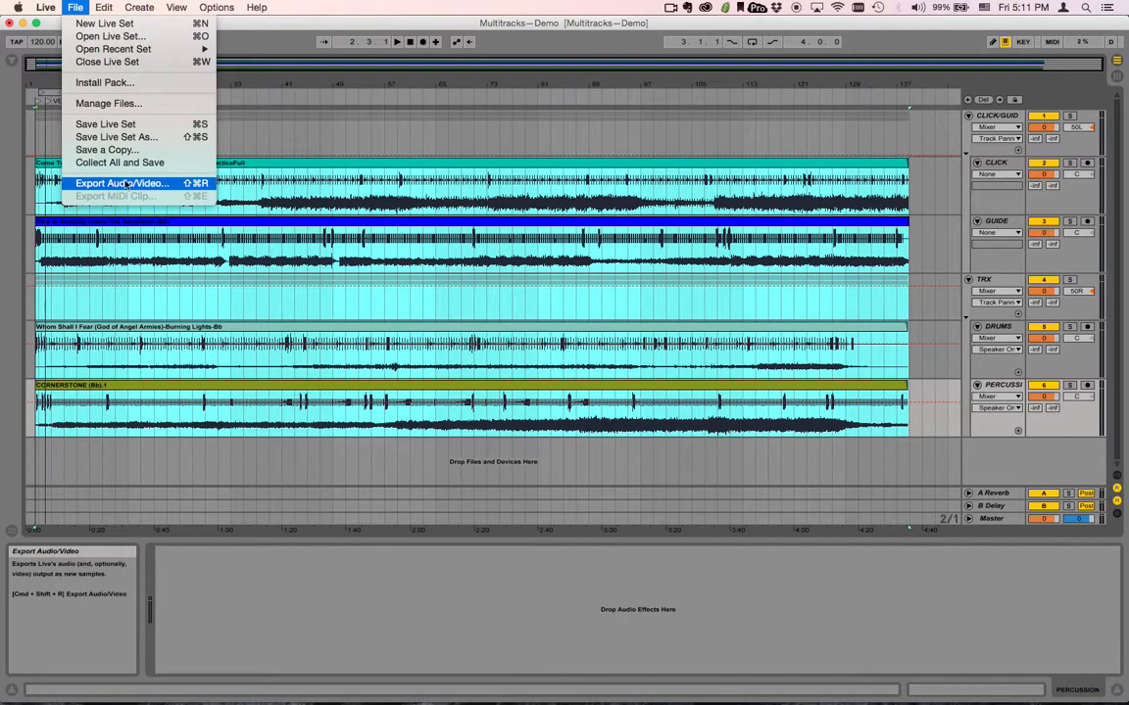
{"action": "left_click", "coordinate": [196, 184]}
{"action": "left_click_drag", "start_coordinate": [527, 186], "coordinate": [530, 21]}
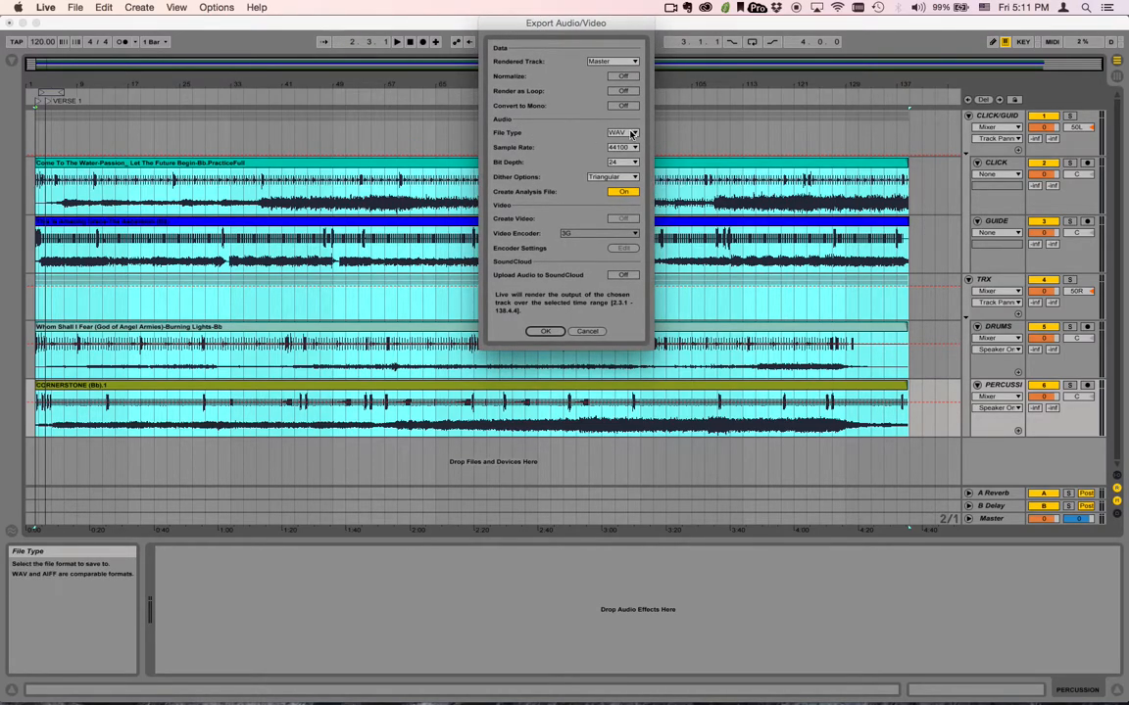
{"action": "left_click", "coordinate": [635, 133]}
{"action": "left_click", "coordinate": [633, 131]}
{"action": "left_click", "coordinate": [633, 163]}
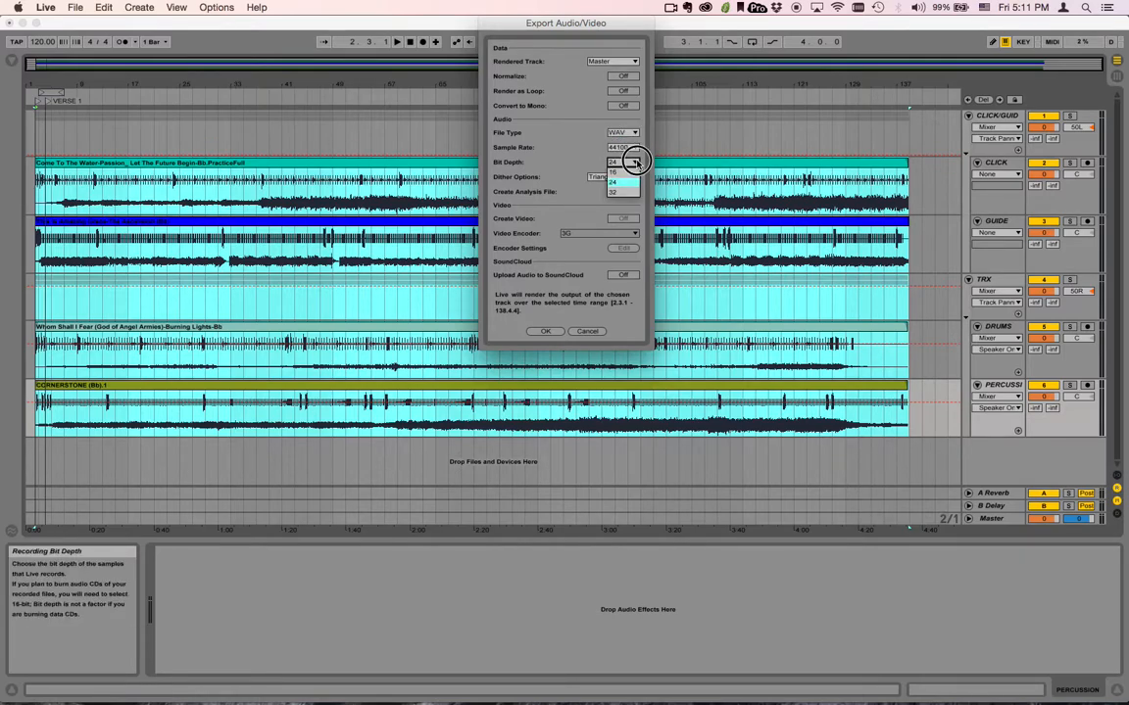
{"action": "left_click", "coordinate": [635, 163]}
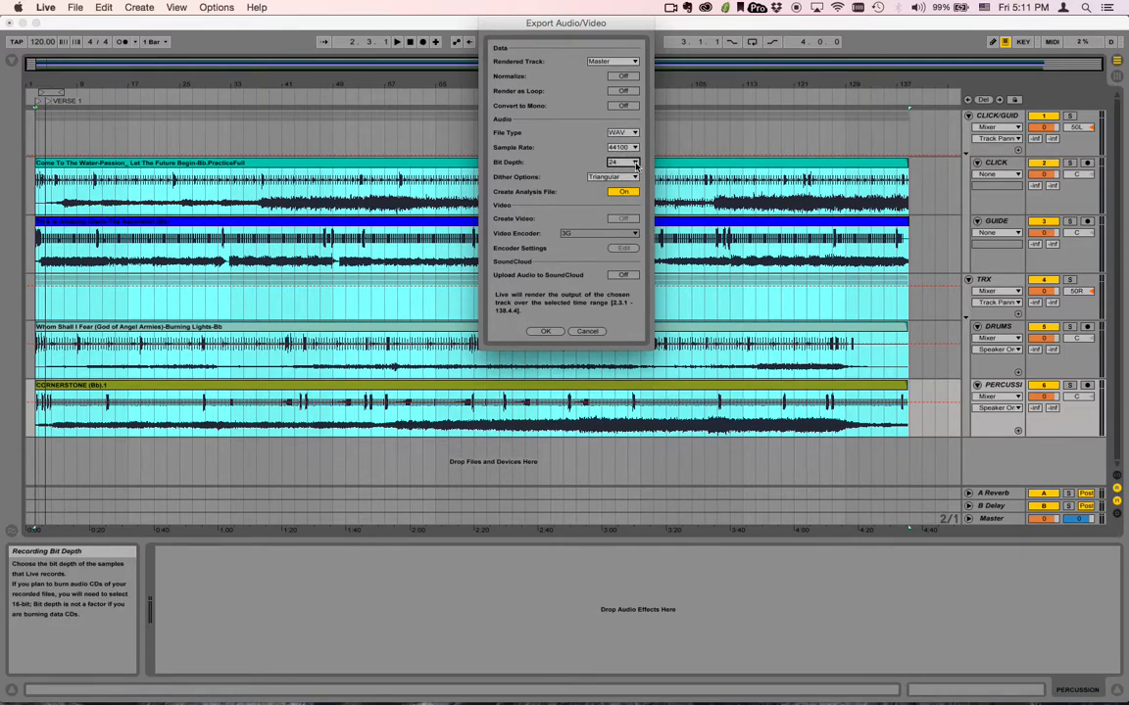
{"action": "left_click", "coordinate": [636, 166]}
{"action": "left_click", "coordinate": [636, 166]}
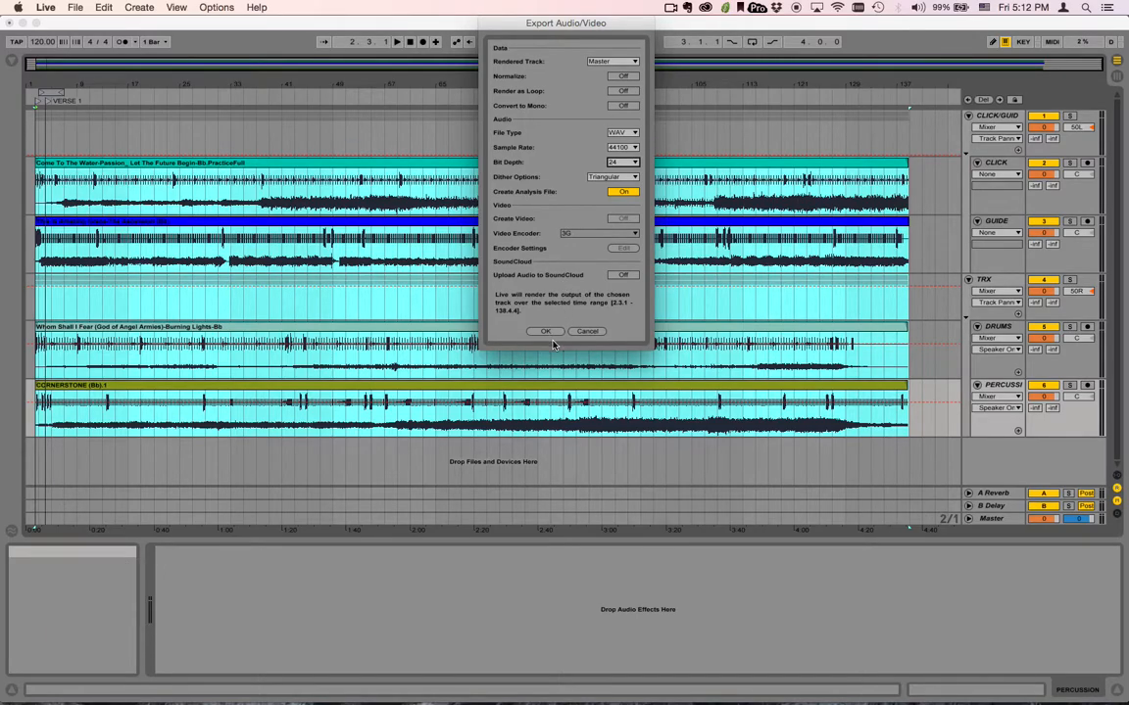
{"action": "left_click", "coordinate": [590, 331]}
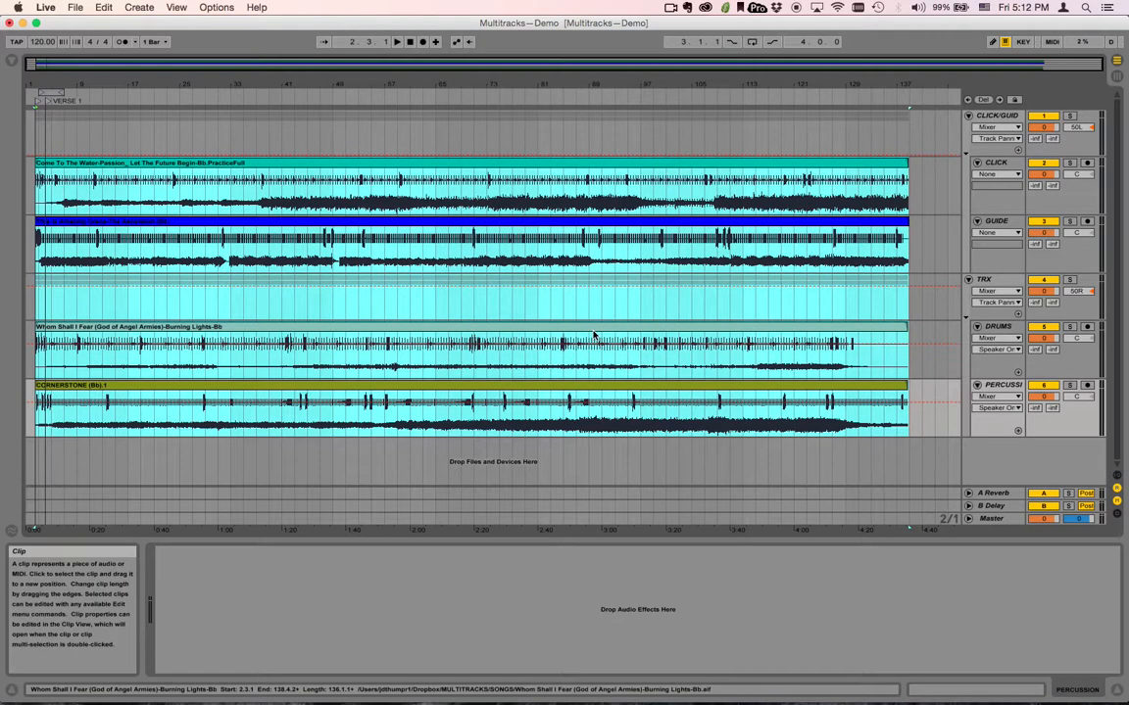
Step: Deactivate the GUIDE track and start exporting the Master output as a 24-bit, 44100 Hz WAV file
{"action": "left_click", "coordinate": [1043, 224]}
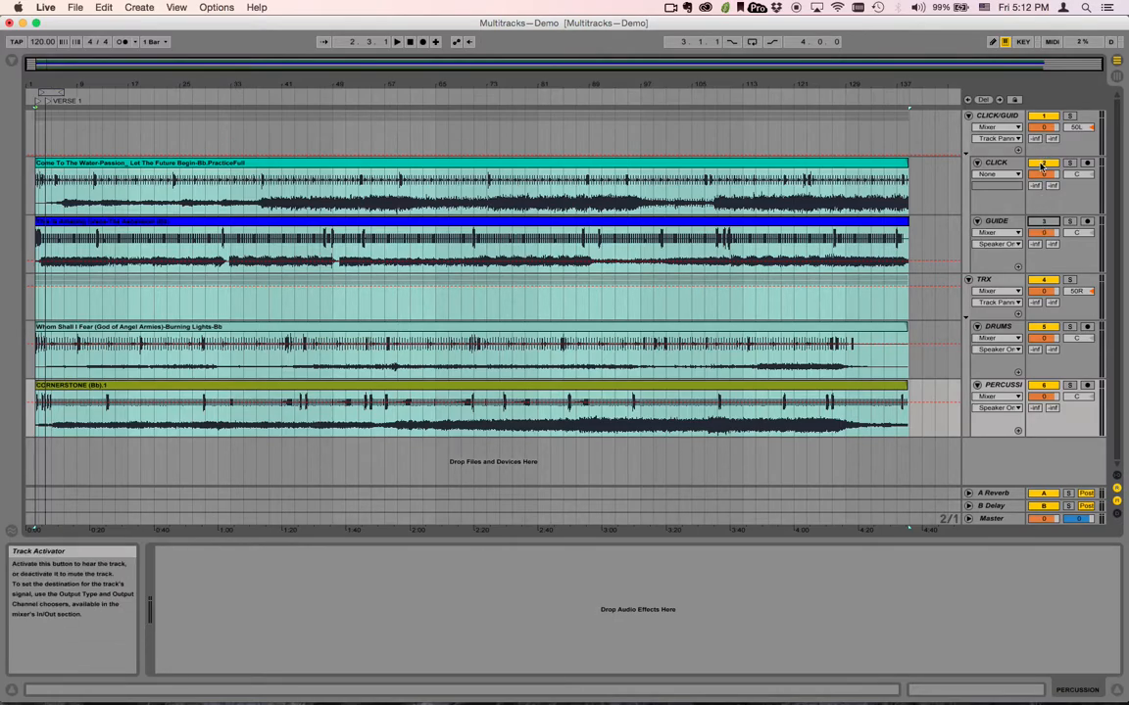
{"action": "key", "text": "super+shift+r"}
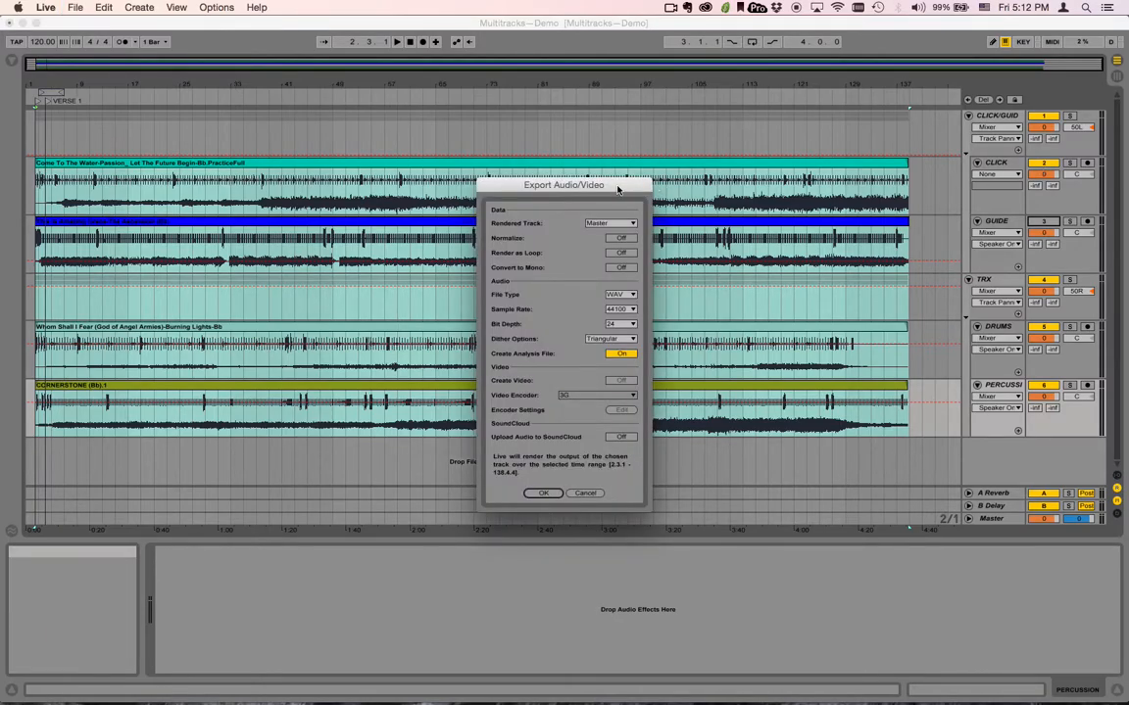
{"action": "left_click_drag", "start_coordinate": [564, 184], "coordinate": [564, 67]}
{"action": "left_click", "coordinate": [543, 370]}
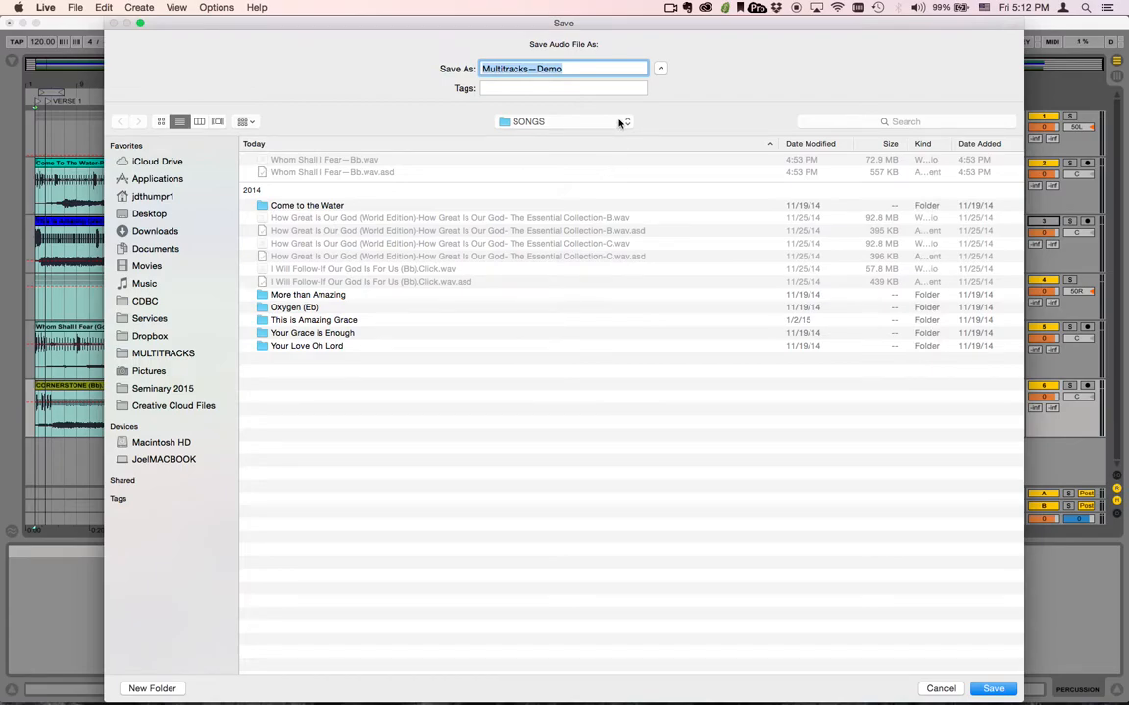
Step: Save the exported audio in the SONGS folder with the file name Multitracks—Demo—Bb.Clickonly
{"action": "left_click", "coordinate": [576, 124]}
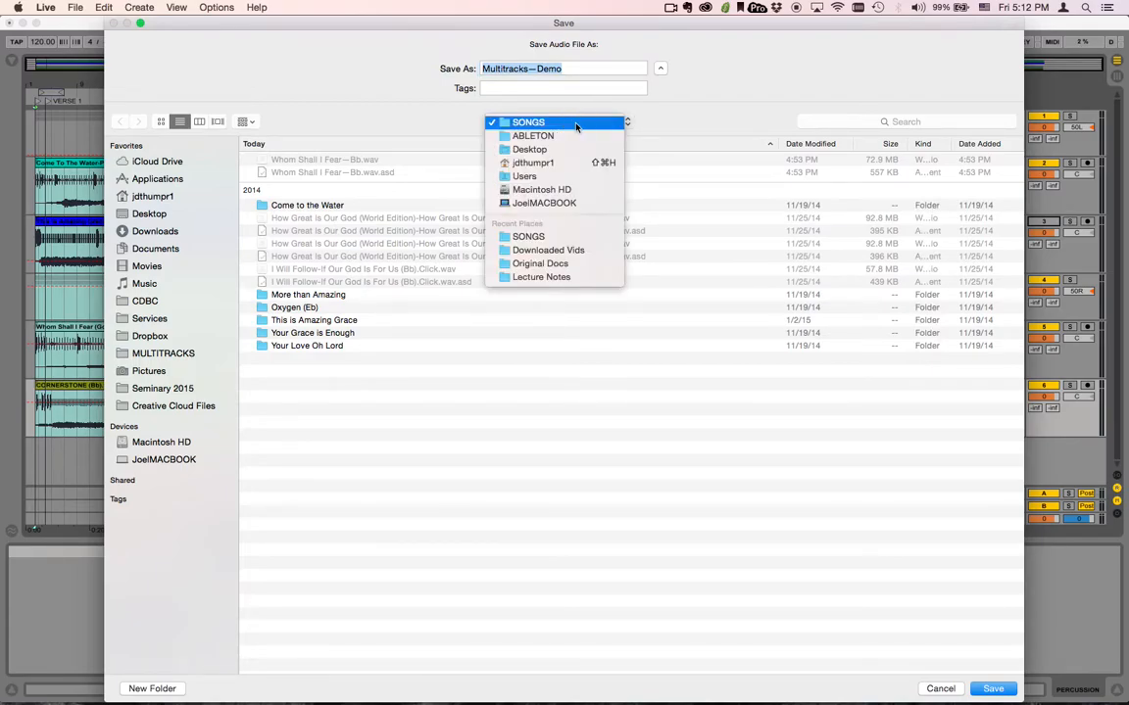
{"action": "left_click", "coordinate": [575, 126]}
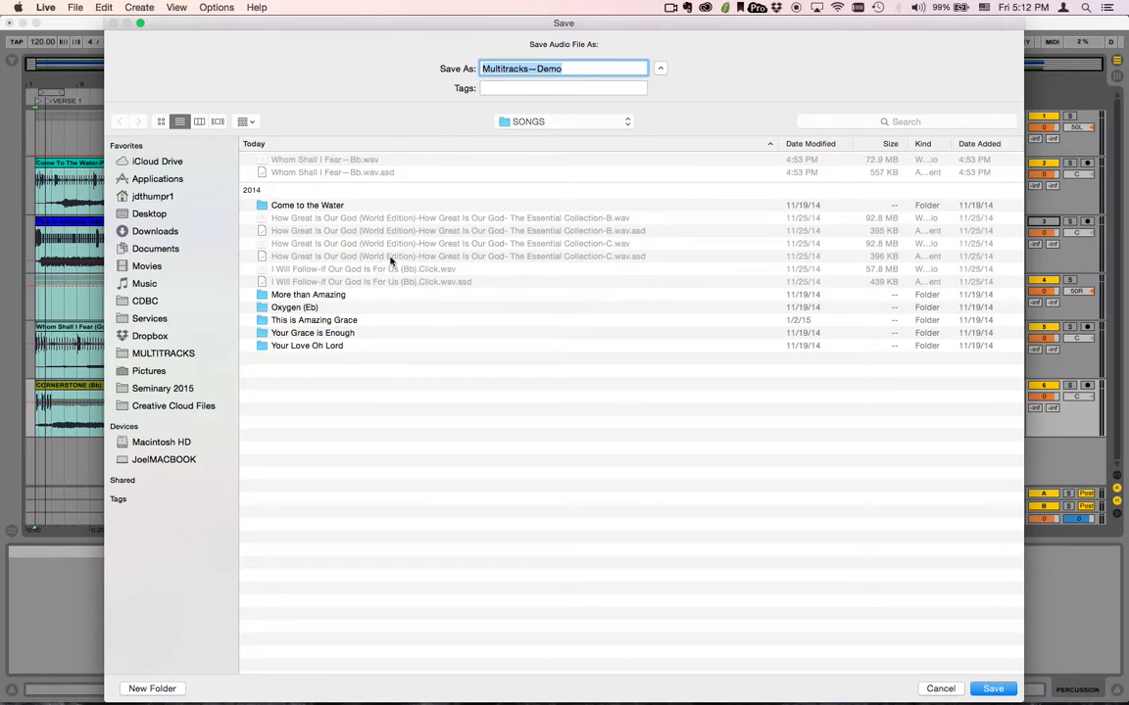
{"action": "left_click", "coordinate": [577, 71]}
{"action": "type", "text": "—Bb"}
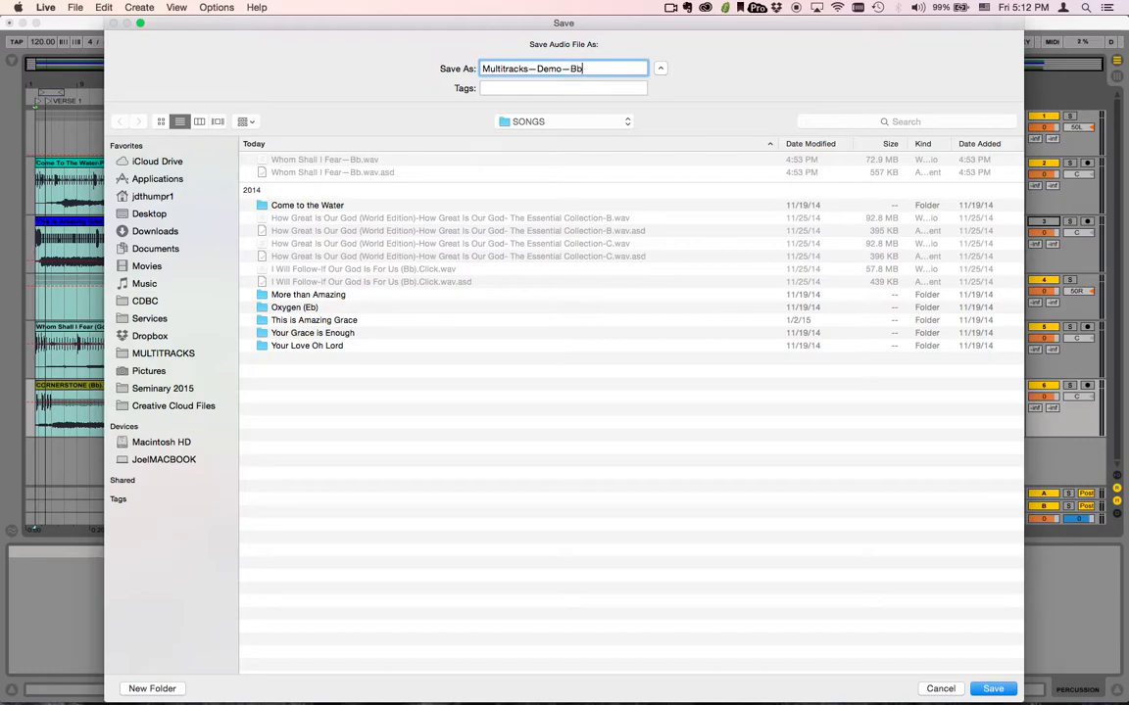
{"action": "type", "text": ".Clickonly"}
{"action": "key", "text": "Return"}
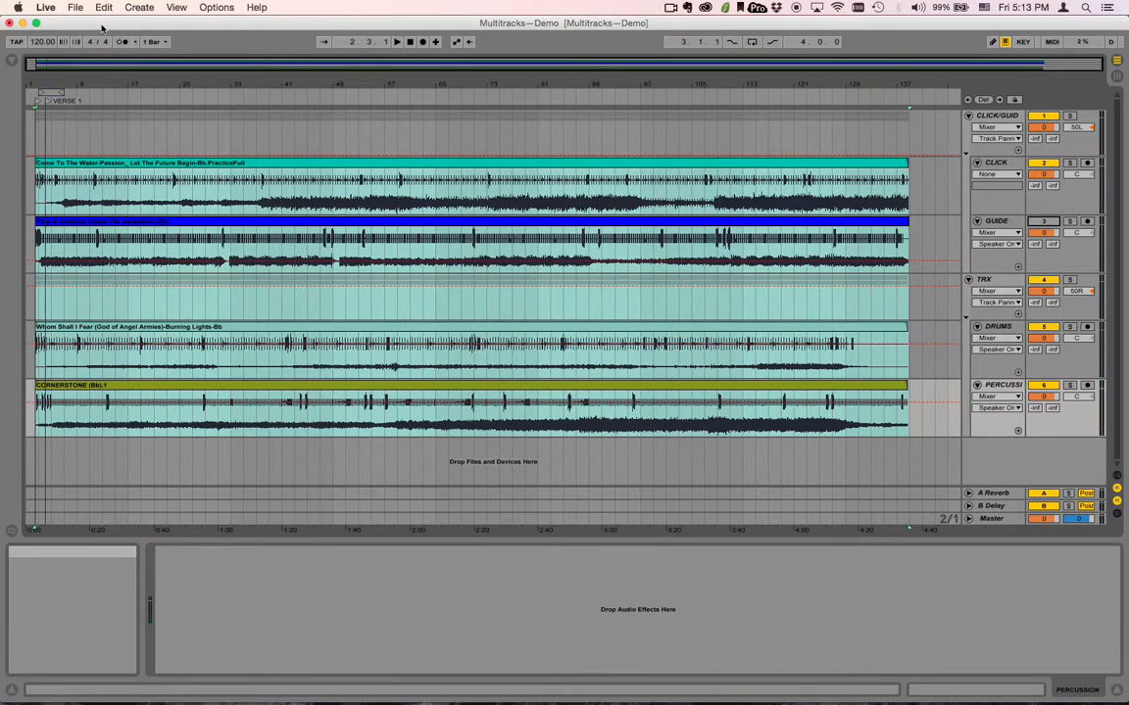
Step: With CLICK deactivated and GUIDE activated, export the Master output as a 24-bit, 44100 Hz WAV named Multitracks—Demo—Bb.Guideonly in the SONGS folder
{"action": "left_click", "coordinate": [1044, 163]}
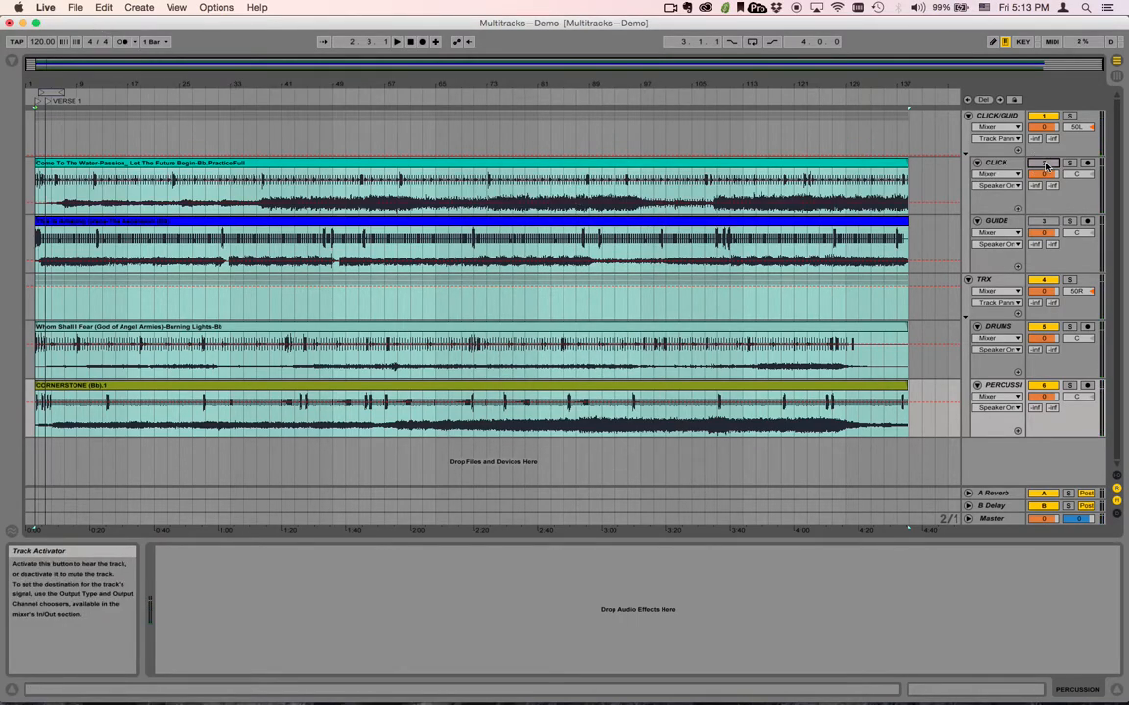
{"action": "left_click", "coordinate": [1043, 222]}
{"action": "key", "text": "super+shift+r"}
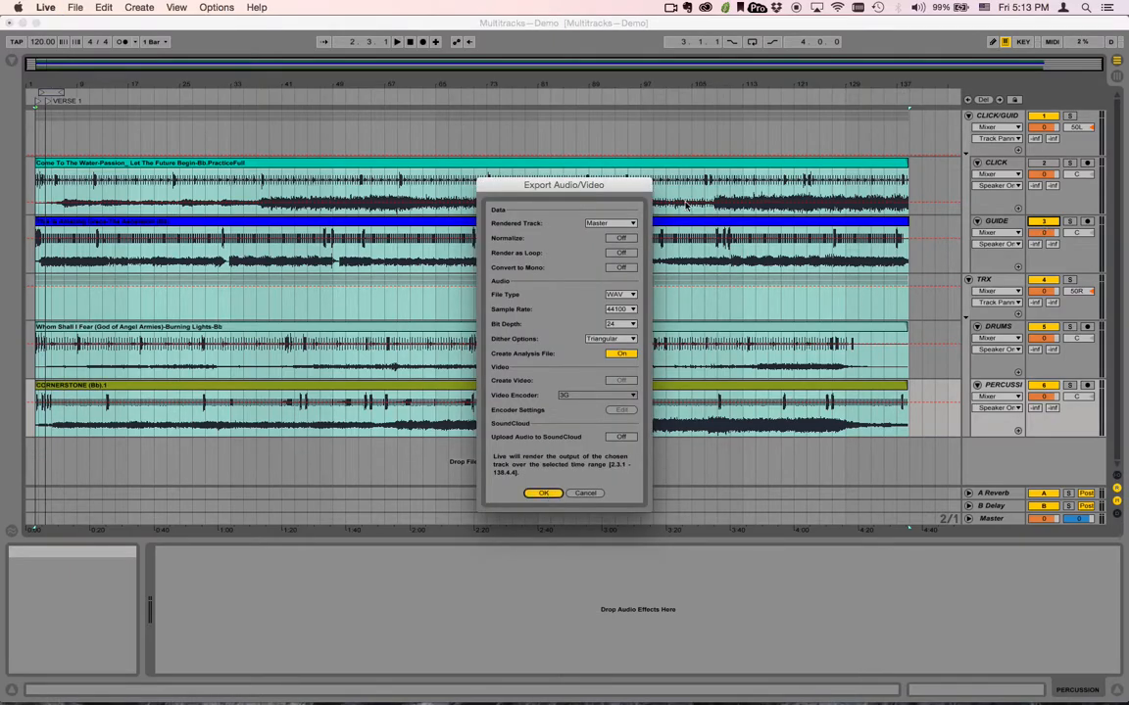
{"action": "key", "text": "Return"}
{"action": "key", "text": "BackSpace"}
{"action": "key", "text": "BackSpace"}
{"action": "key", "text": "BackSpace"}
{"action": "key", "text": "BackSpace"}
{"action": "key", "text": "BackSpace"}
{"action": "type", "text": "Guideonly"}
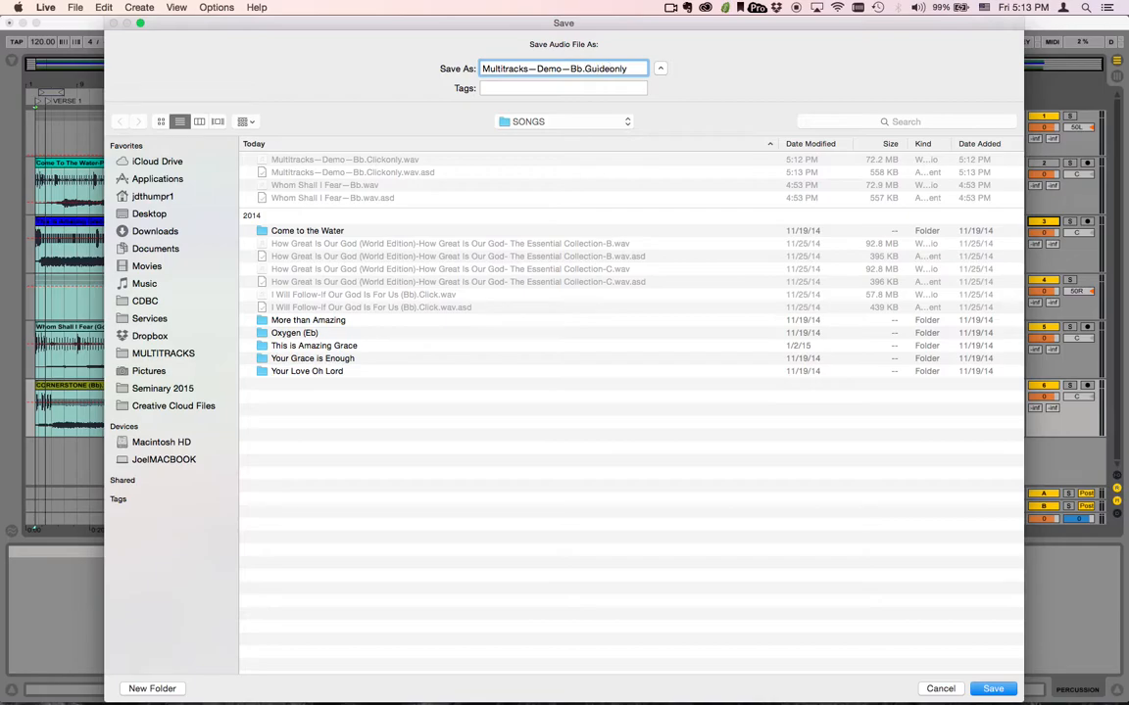
{"action": "key", "text": "Return"}
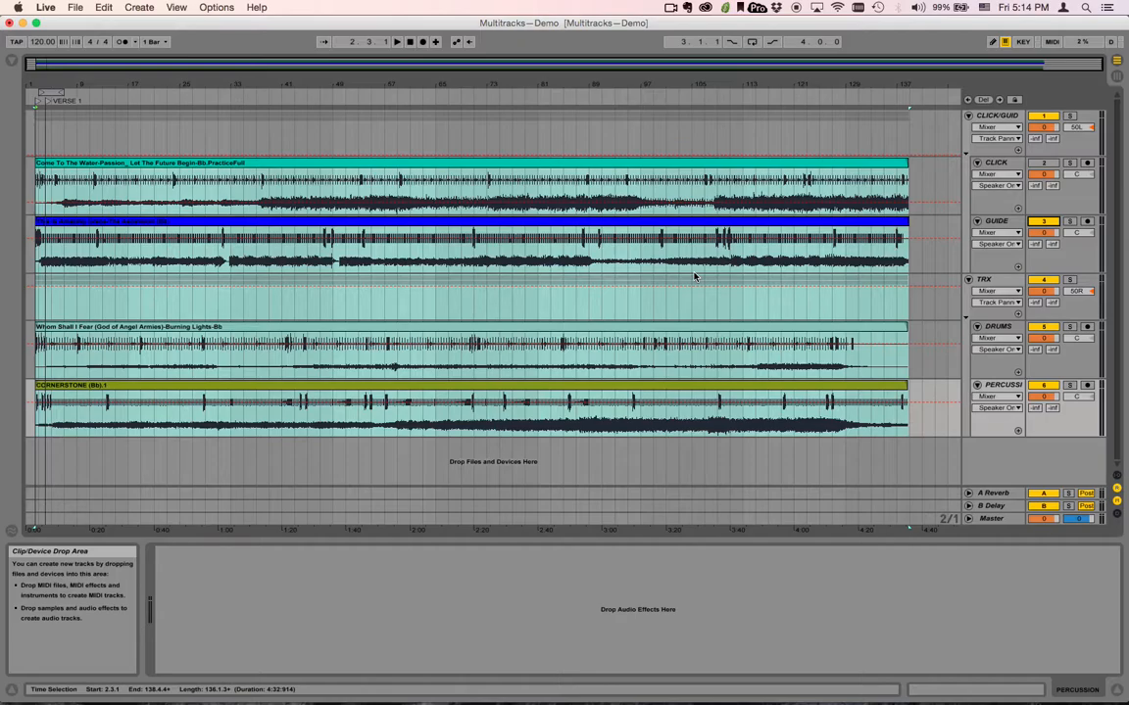
Step: Close the Multitracks—Demo set without saving changes, and save a new empty set as CDBC—ABLETON LIVE PROJECT in the Multitracks—Demo Project folder
{"action": "key", "text": "super+q"}
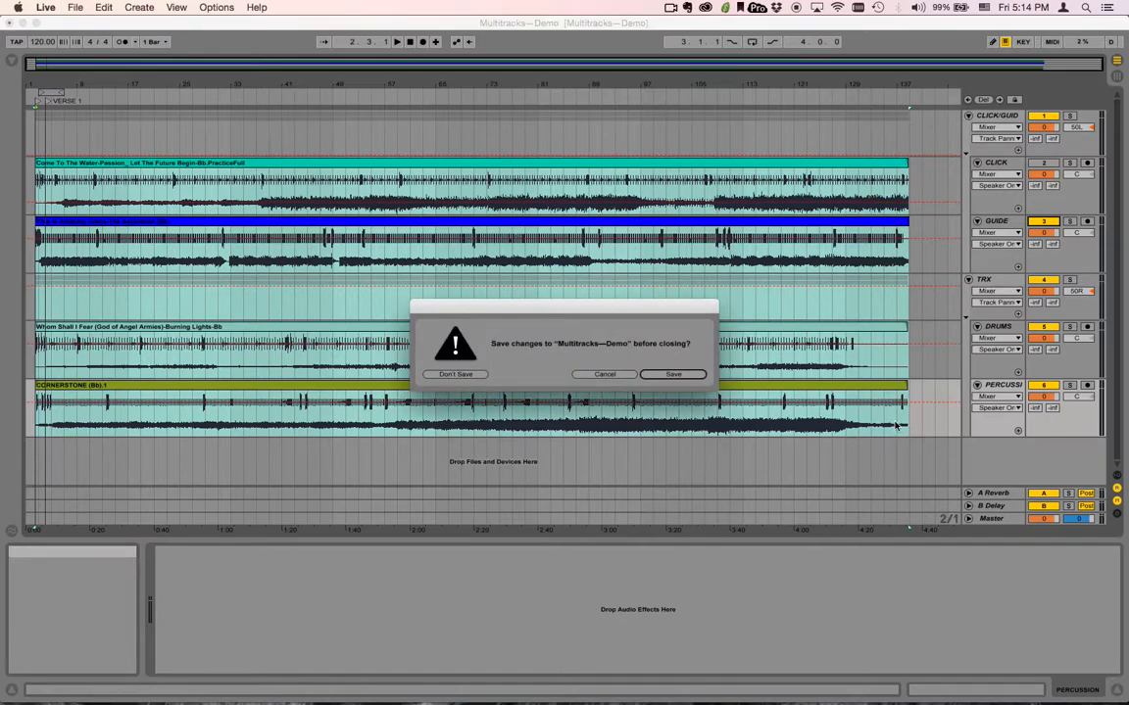
{"action": "left_click", "coordinate": [456, 374]}
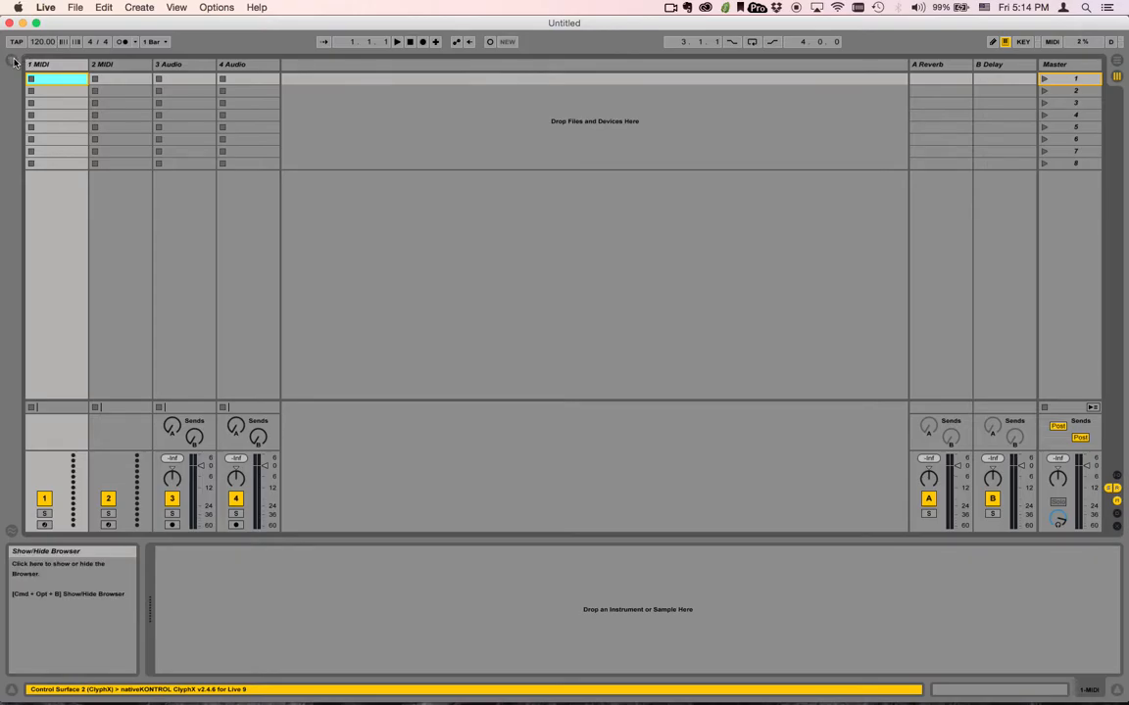
{"action": "key", "text": "super+s"}
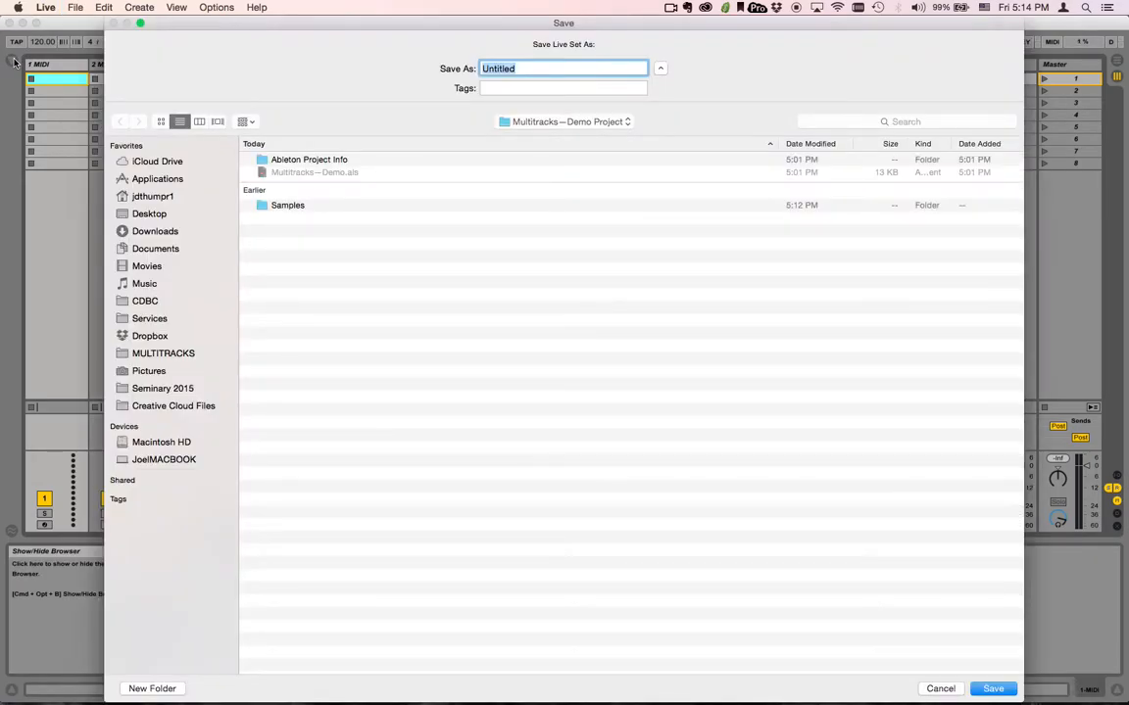
{"action": "type", "text": "CDBC - ABLETON LIVE SET"}
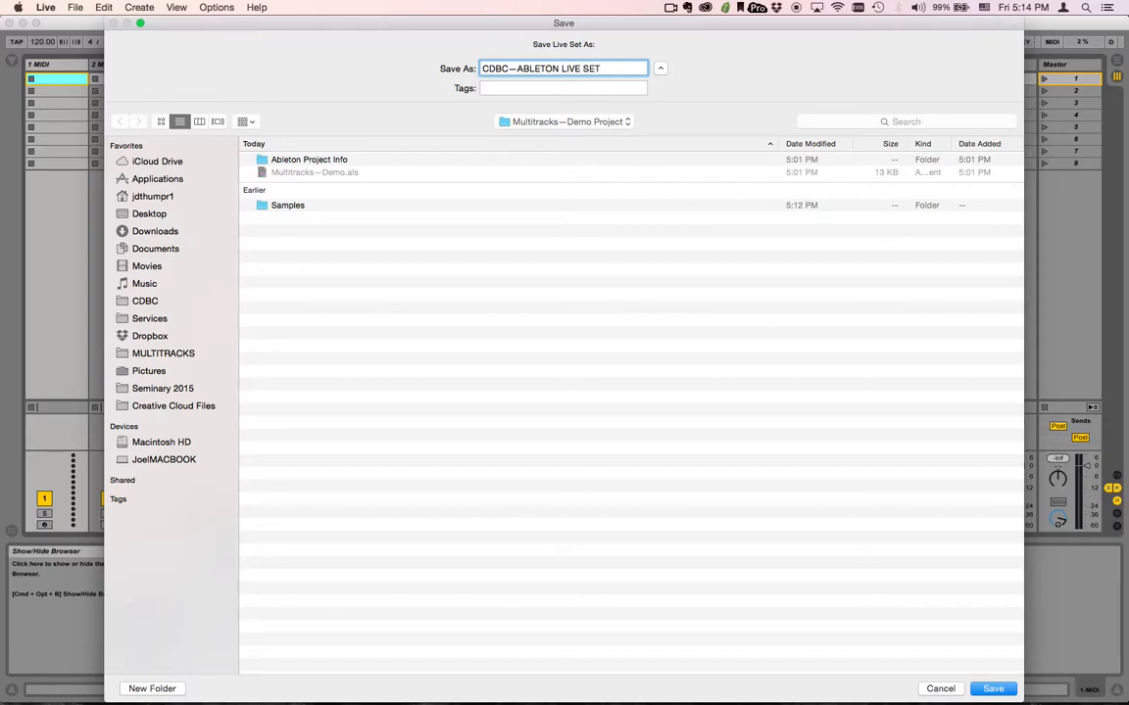
{"action": "key", "text": "BackSpace"}
{"action": "key", "text": "BackSpace"}
{"action": "key", "text": "BackSpace"}
{"action": "type", "text": "PROJECT"}
{"action": "key", "text": "Return"}
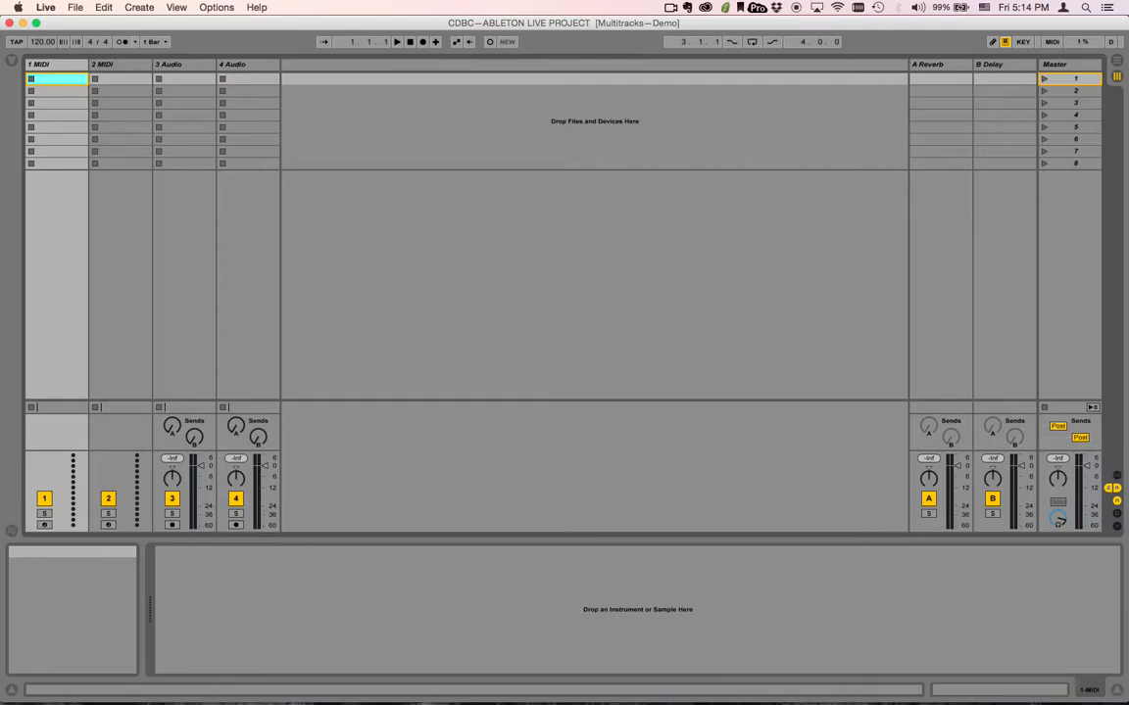
Step: Show the browser and display the contents of the MULTITRACKS place
{"action": "left_click", "coordinate": [12, 61]}
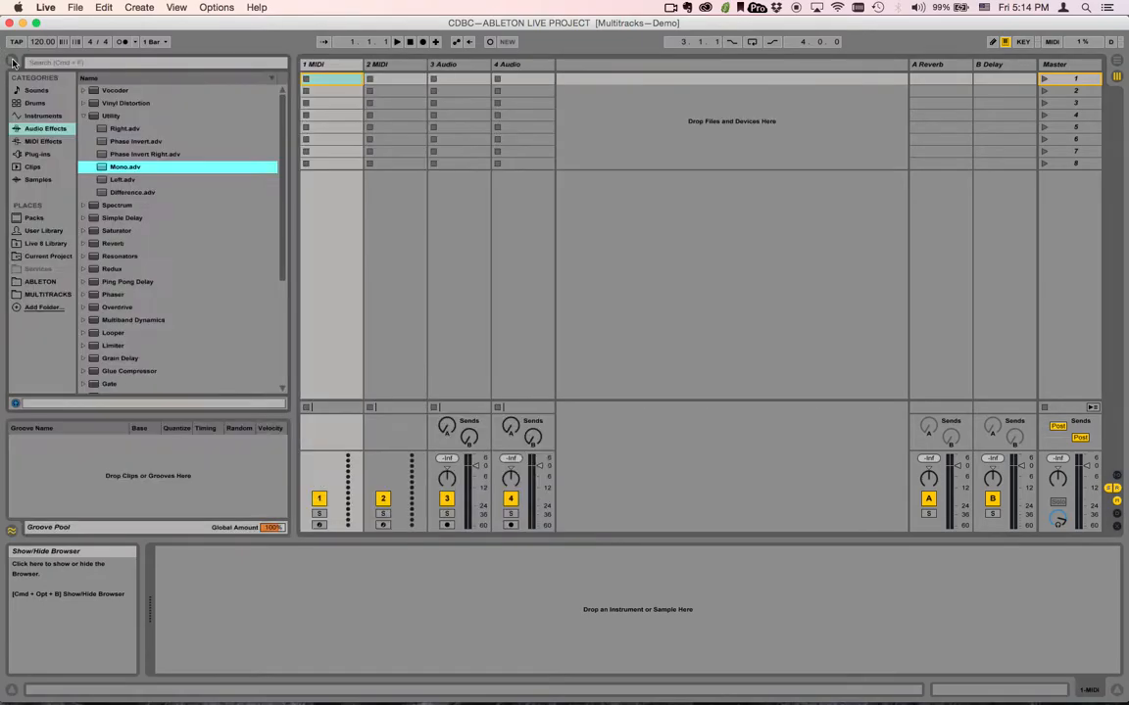
{"action": "left_click", "coordinate": [37, 295]}
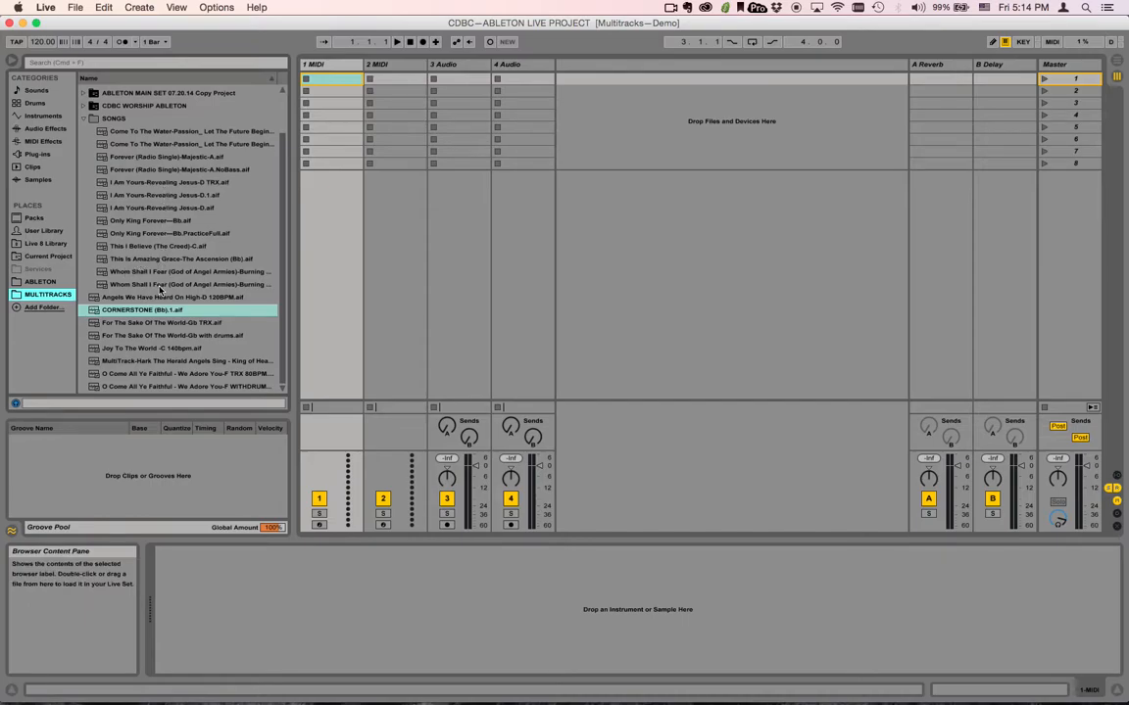
Step: Switch to Finder, open the SONGS folder inside MULTITRACKS in a new window, and show its files as a list
{"action": "key", "text": "super+Tab"}
{"action": "key", "text": "super+Tab"}
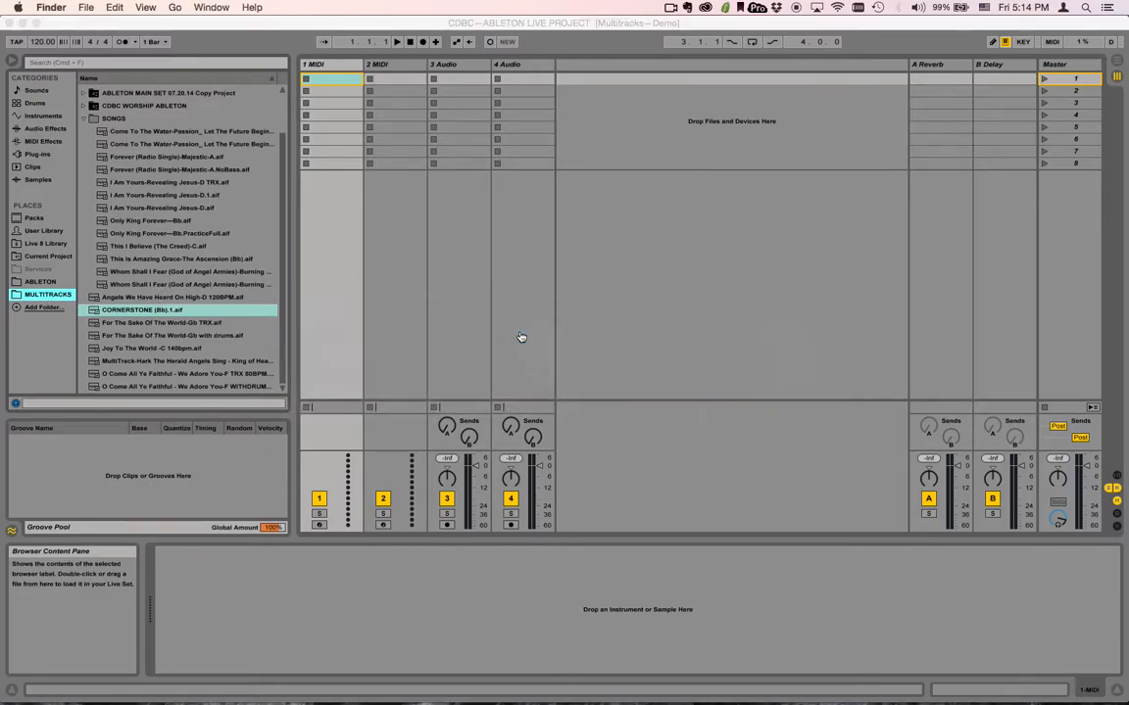
{"action": "key", "text": "super+n"}
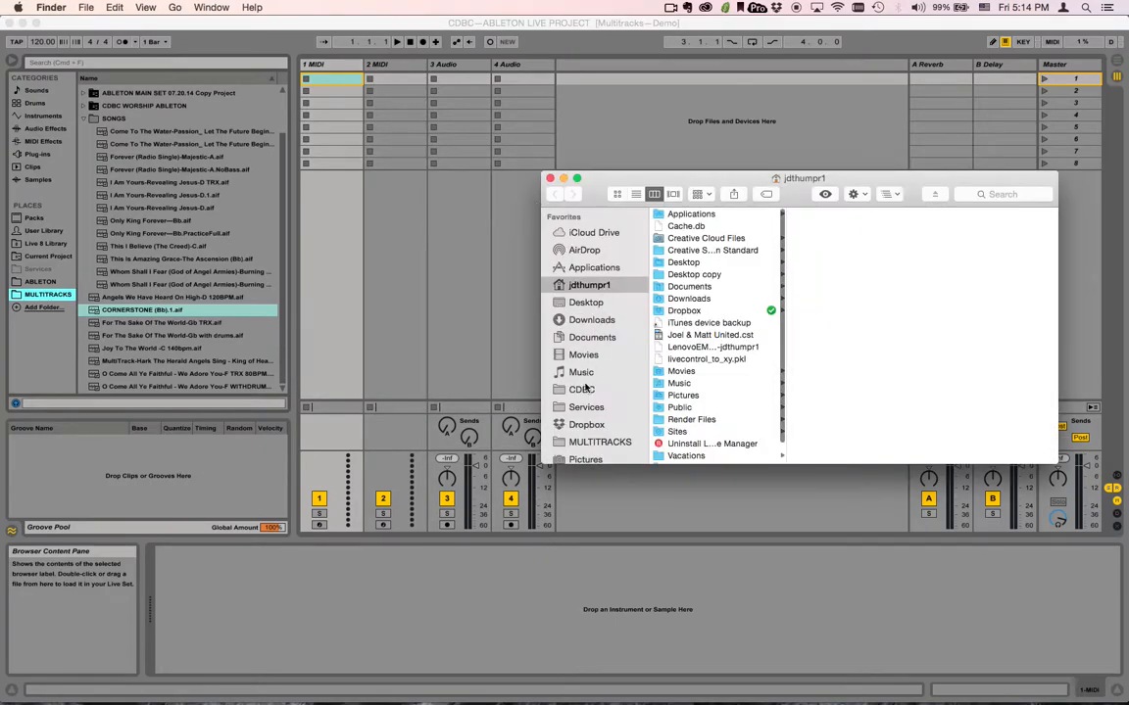
{"action": "scroll", "coordinate": [583, 411], "scroll_direction": "down", "scroll_amount": 2}
{"action": "left_click", "coordinate": [588, 400]}
{"action": "scroll", "coordinate": [683, 305], "scroll_direction": "down", "scroll_amount": 2}
{"action": "left_click", "coordinate": [683, 458]}
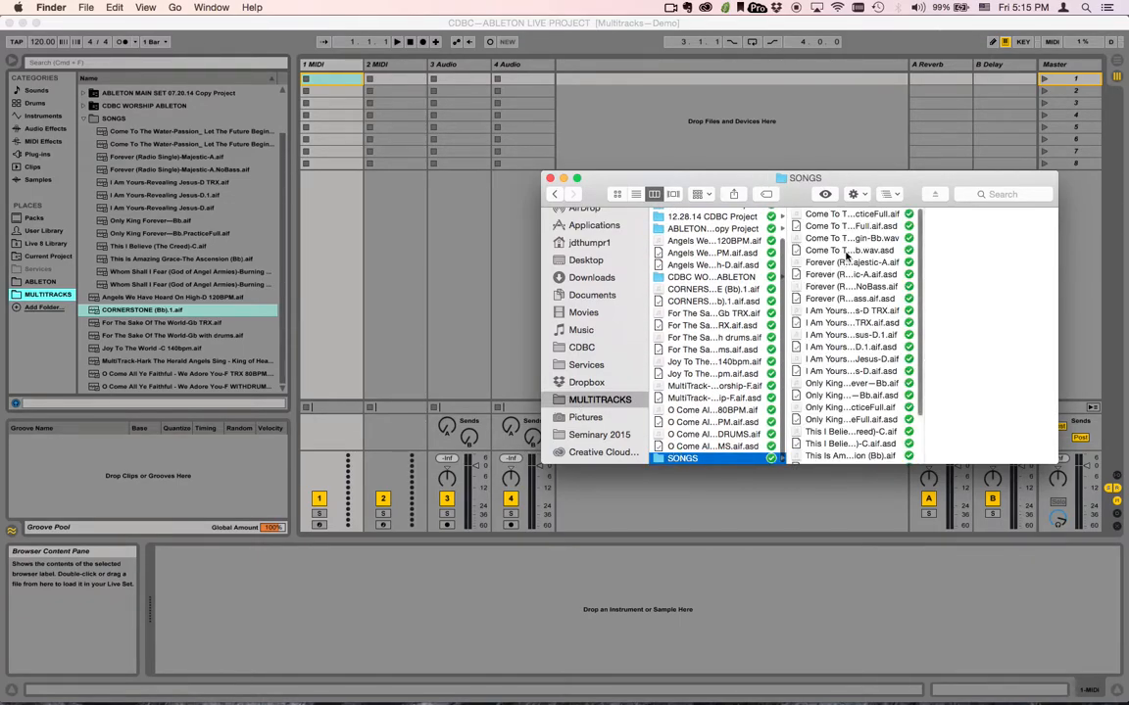
{"action": "scroll", "coordinate": [848, 294], "scroll_direction": "down", "scroll_amount": 3}
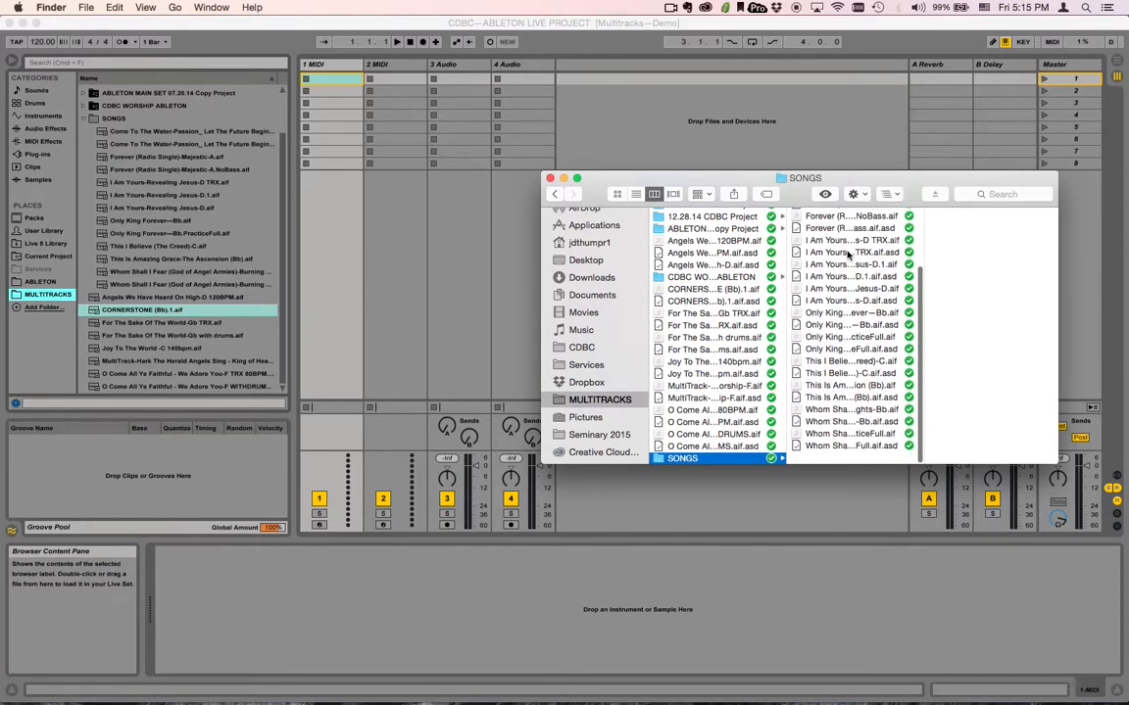
{"action": "left_click", "coordinate": [636, 194]}
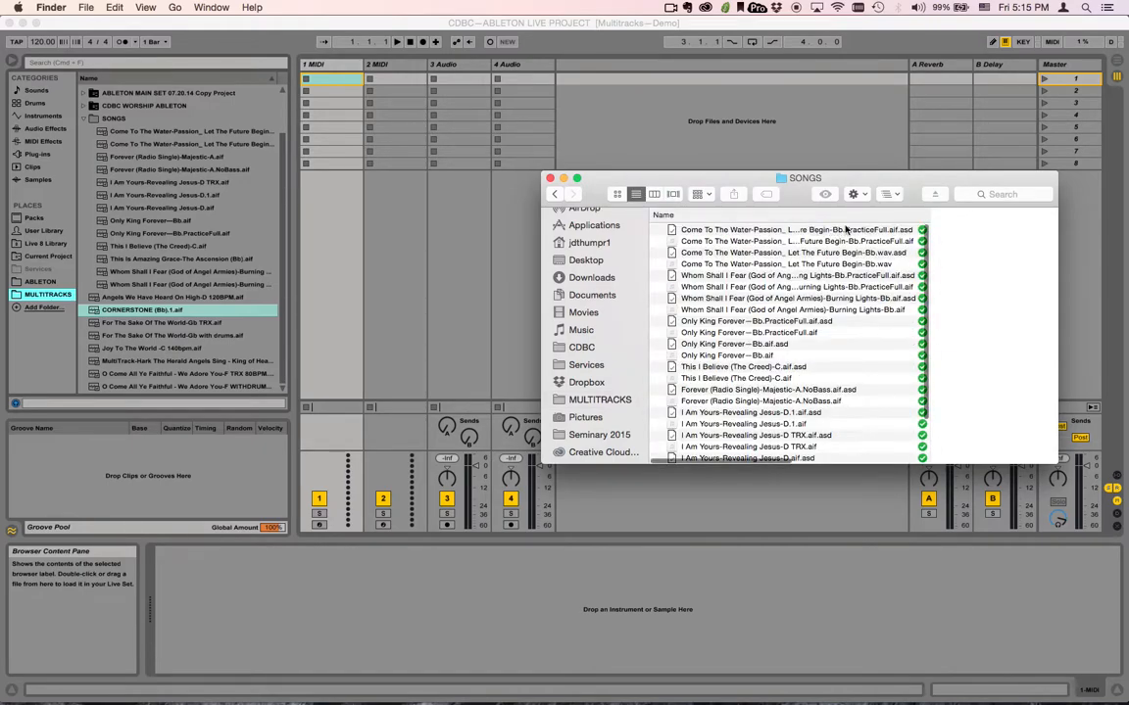
Step: Examine the names, modification dates and sync marks of the files in the SONGS folder, and return to Ableton Live
{"action": "scroll", "coordinate": [916, 222], "scroll_direction": "right", "scroll_amount": 5}
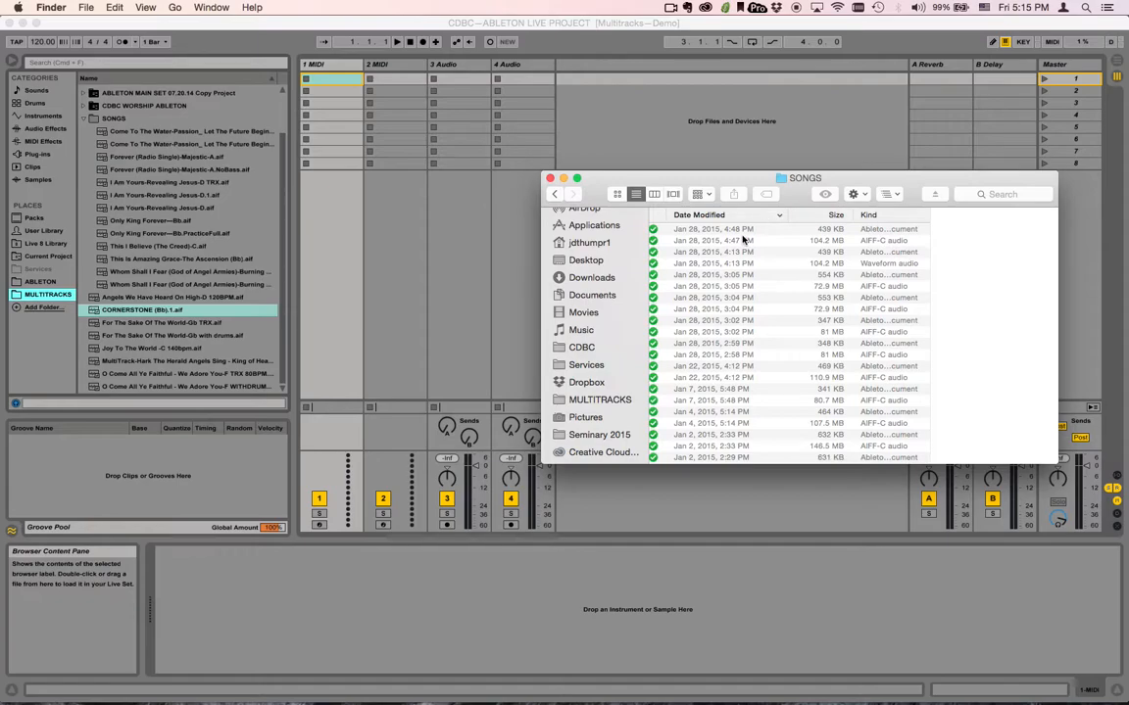
{"action": "scroll", "coordinate": [751, 233], "scroll_direction": "left", "scroll_amount": 5}
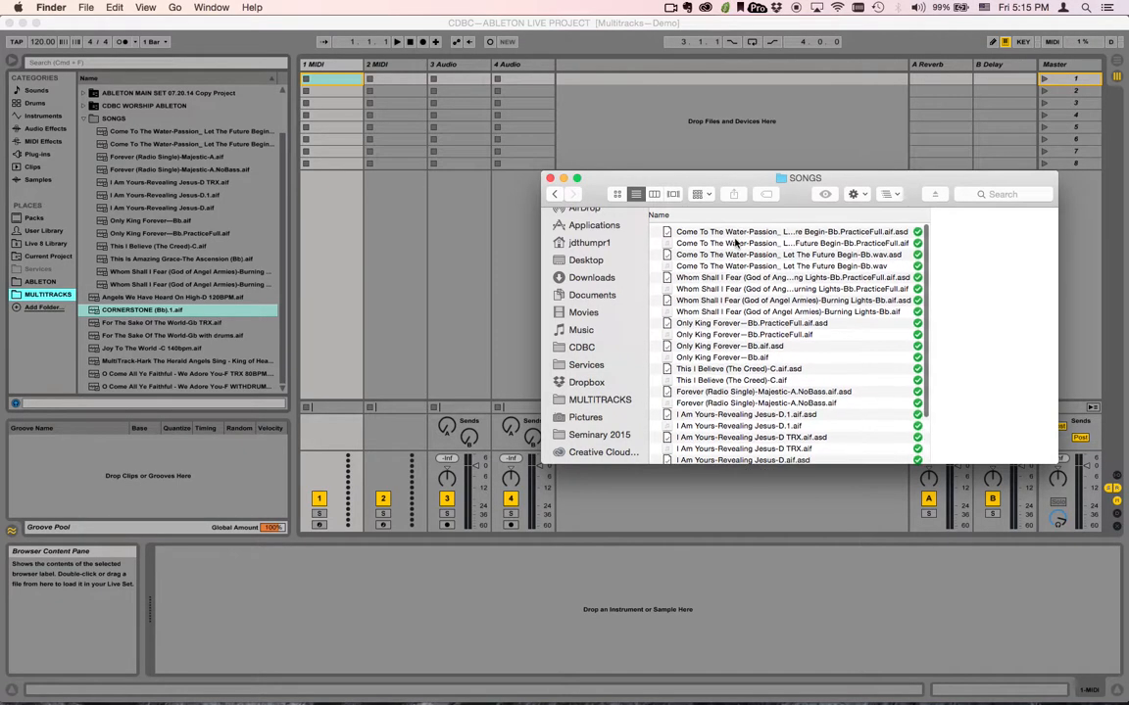
{"action": "scroll", "coordinate": [736, 243], "scroll_direction": "right", "scroll_amount": 5}
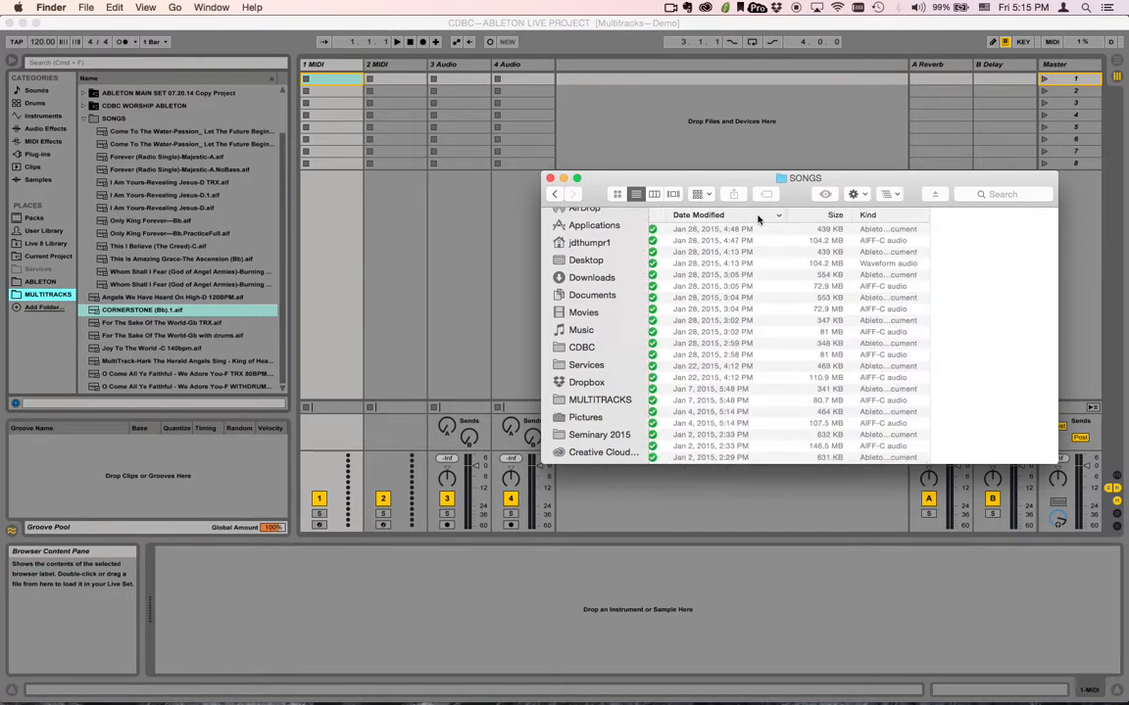
{"action": "scroll", "coordinate": [757, 220], "scroll_direction": "left", "scroll_amount": 5}
{"action": "scroll", "coordinate": [763, 264], "scroll_direction": "down", "scroll_amount": 5}
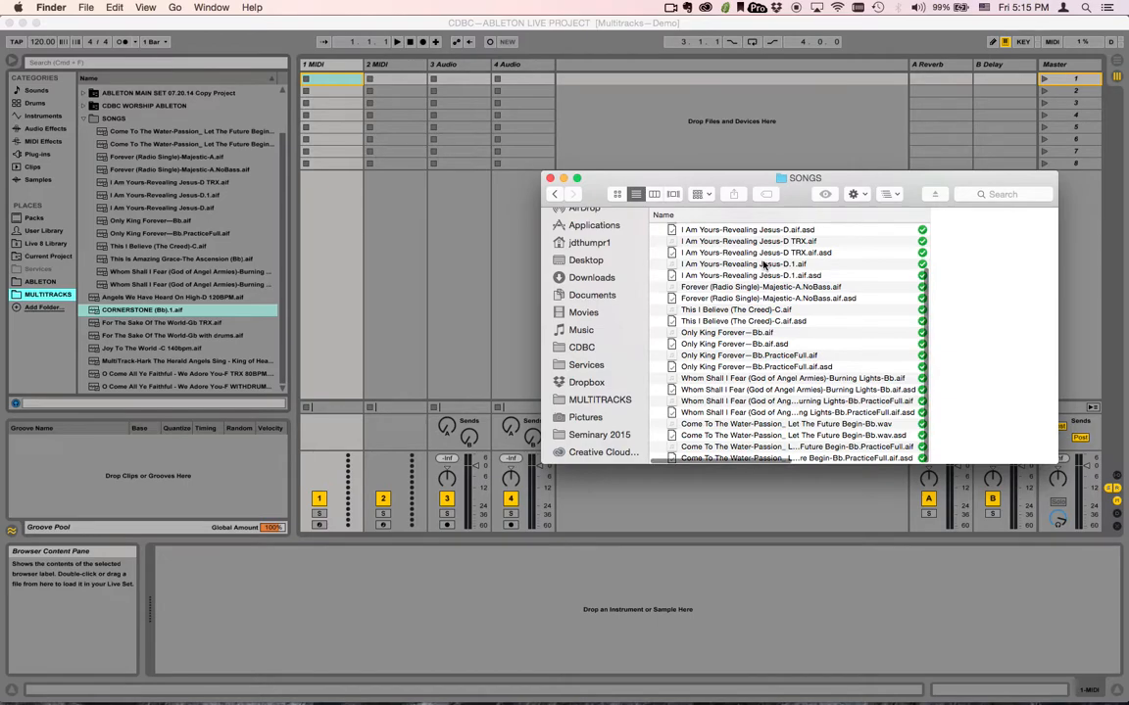
{"action": "scroll", "coordinate": [763, 264], "scroll_direction": "up", "scroll_amount": 5}
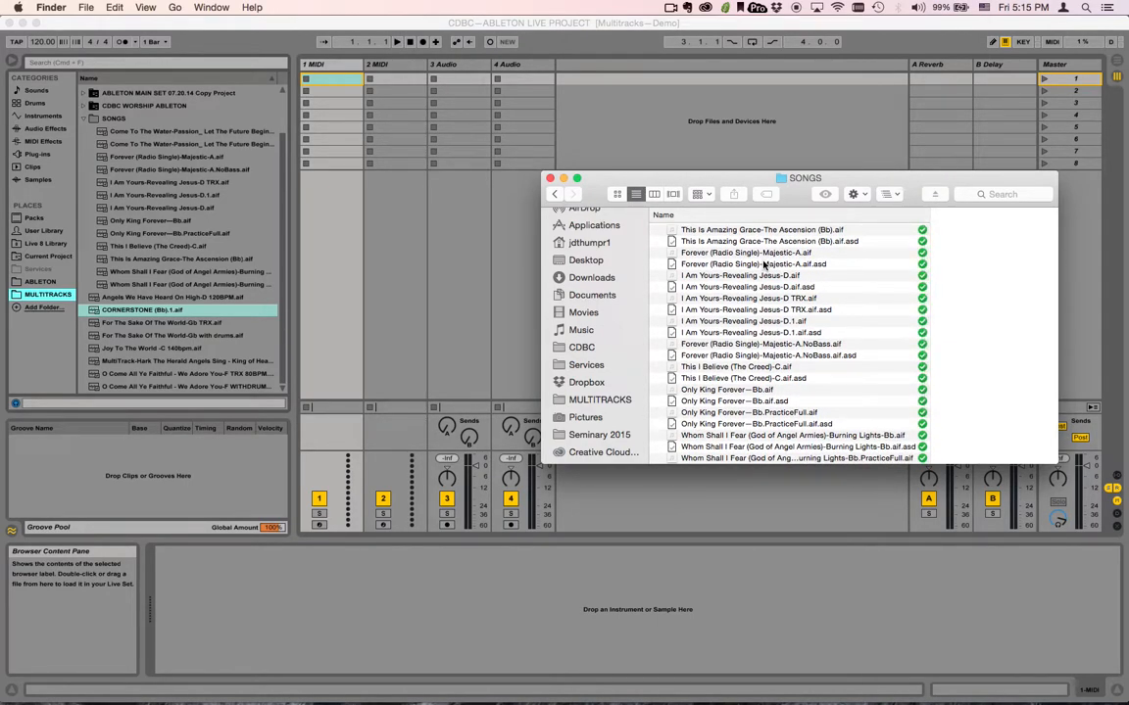
{"action": "key", "text": "super+Tab"}
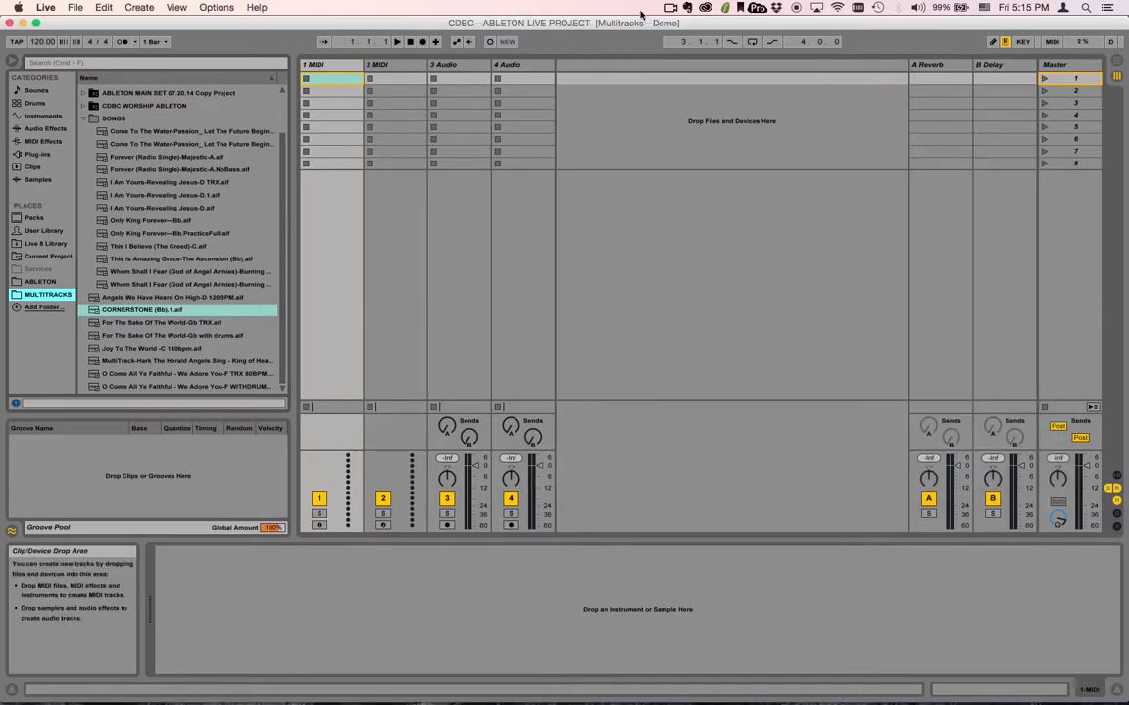
Step: Check Dropbox's recent changes, sync status and storage usage, and return to Ableton Live
{"action": "left_click", "coordinate": [777, 9]}
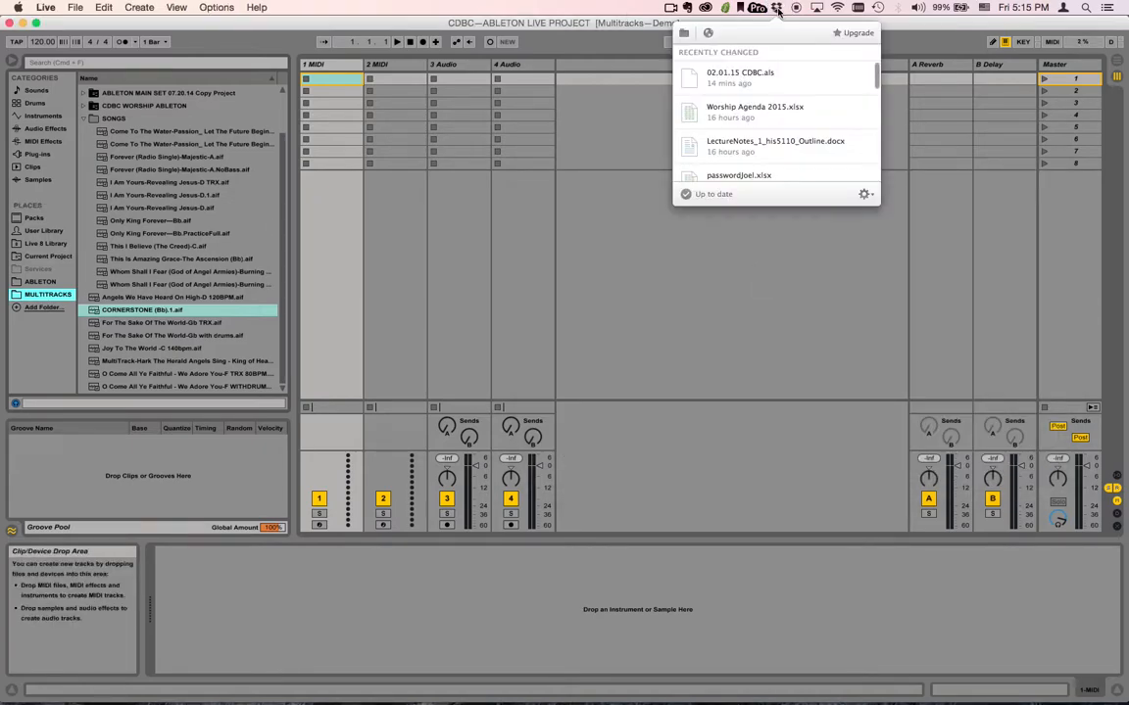
{"action": "left_click", "coordinate": [863, 194]}
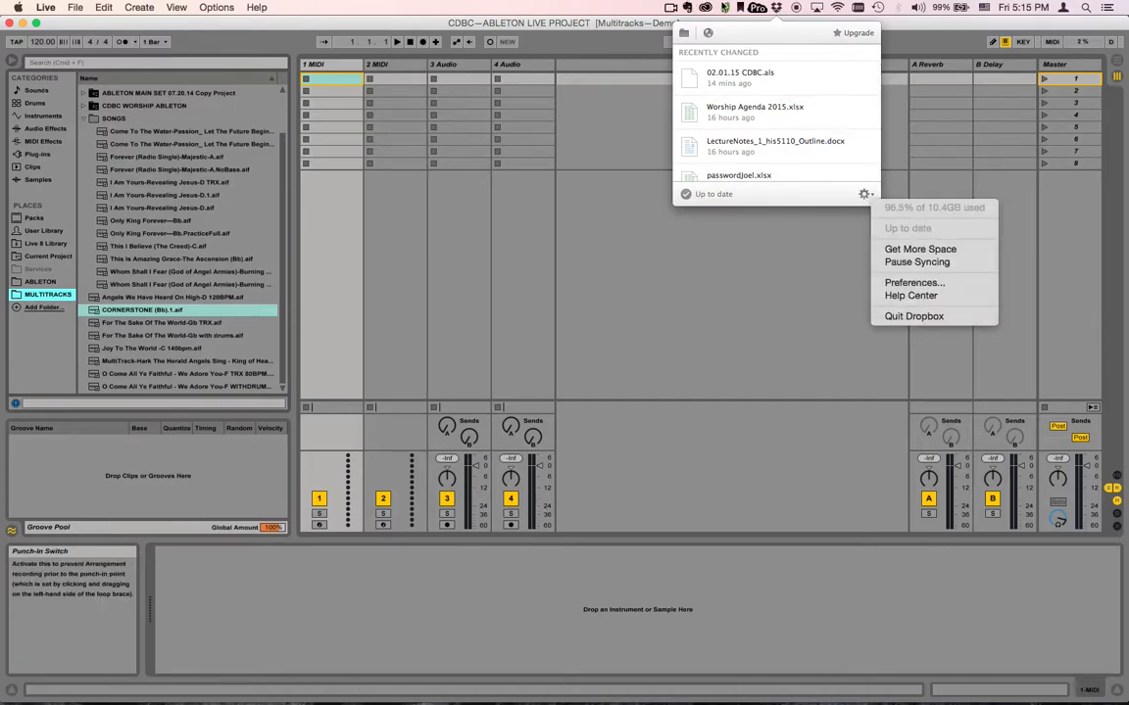
{"action": "left_click", "coordinate": [773, 7]}
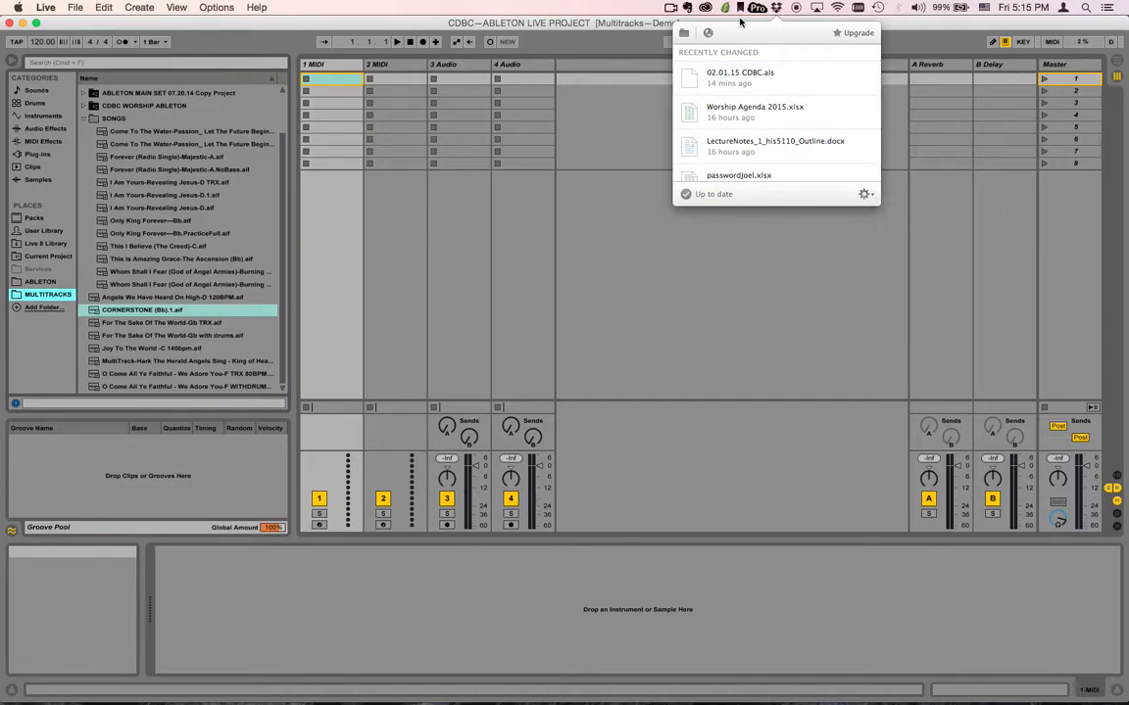
{"action": "left_click", "coordinate": [780, 8]}
{"action": "key", "text": "super+Tab"}
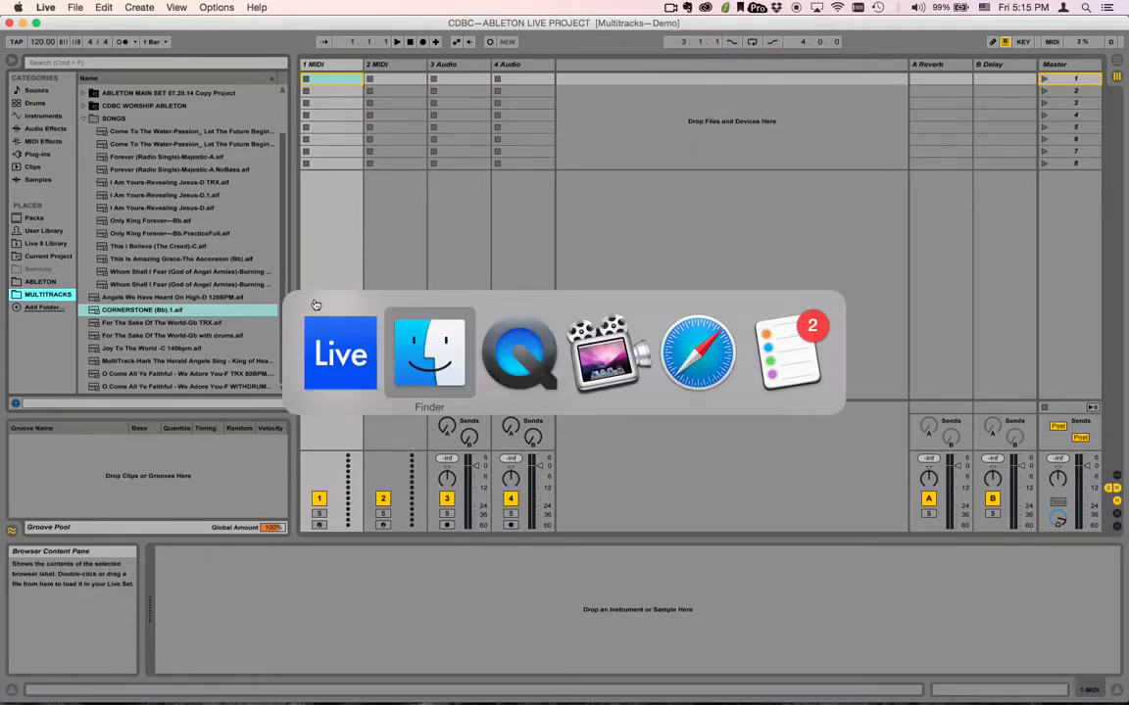
{"action": "left_click", "coordinate": [350, 342]}
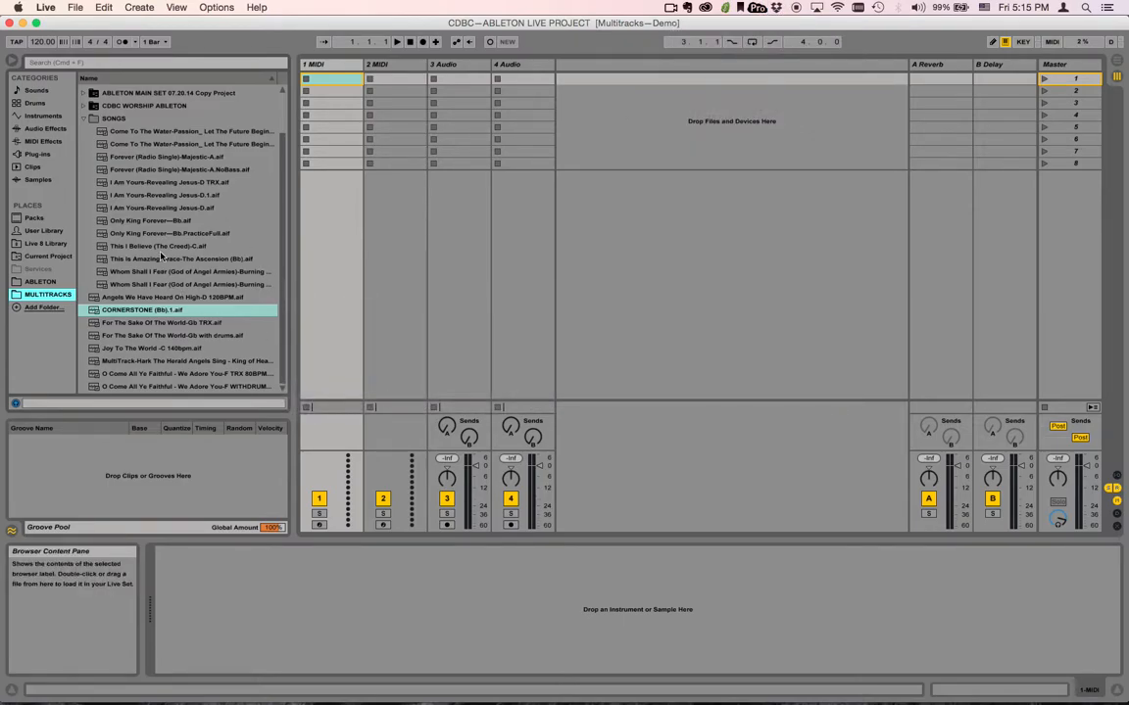